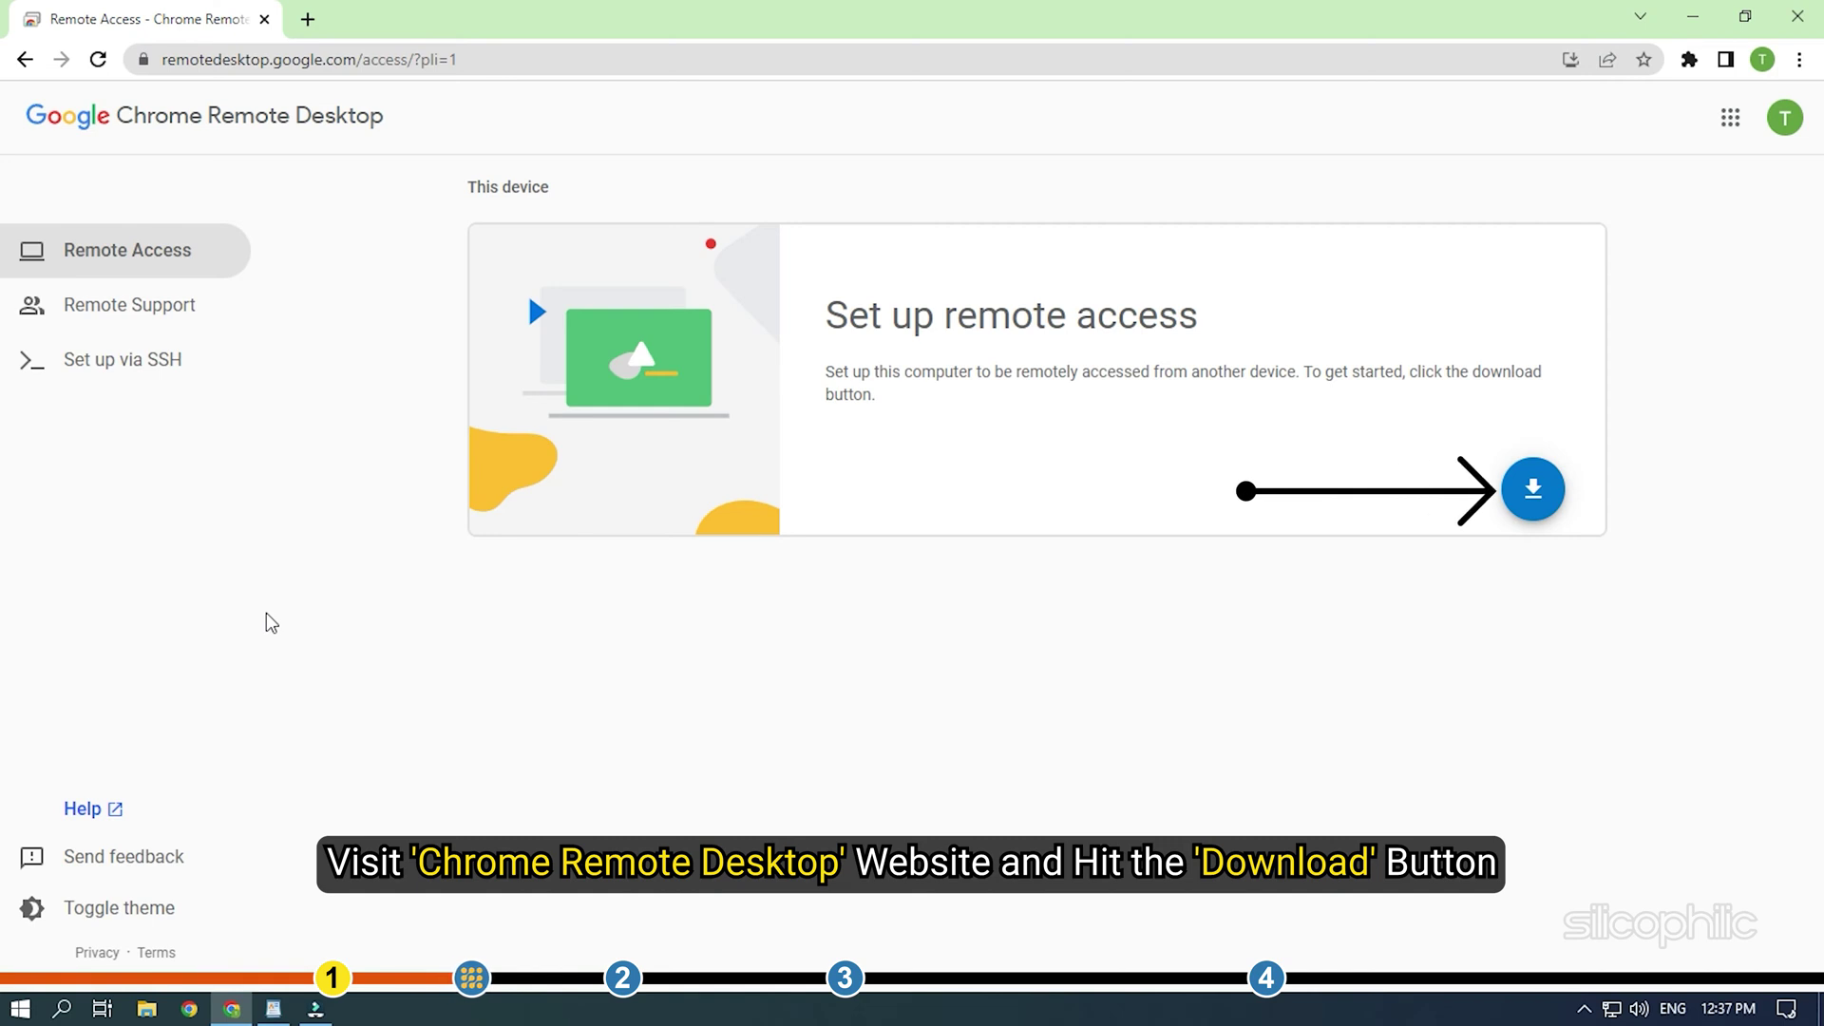
Add the Chrome Remote Desktop extension to Chrome and start the remote access download.
click(1533, 489)
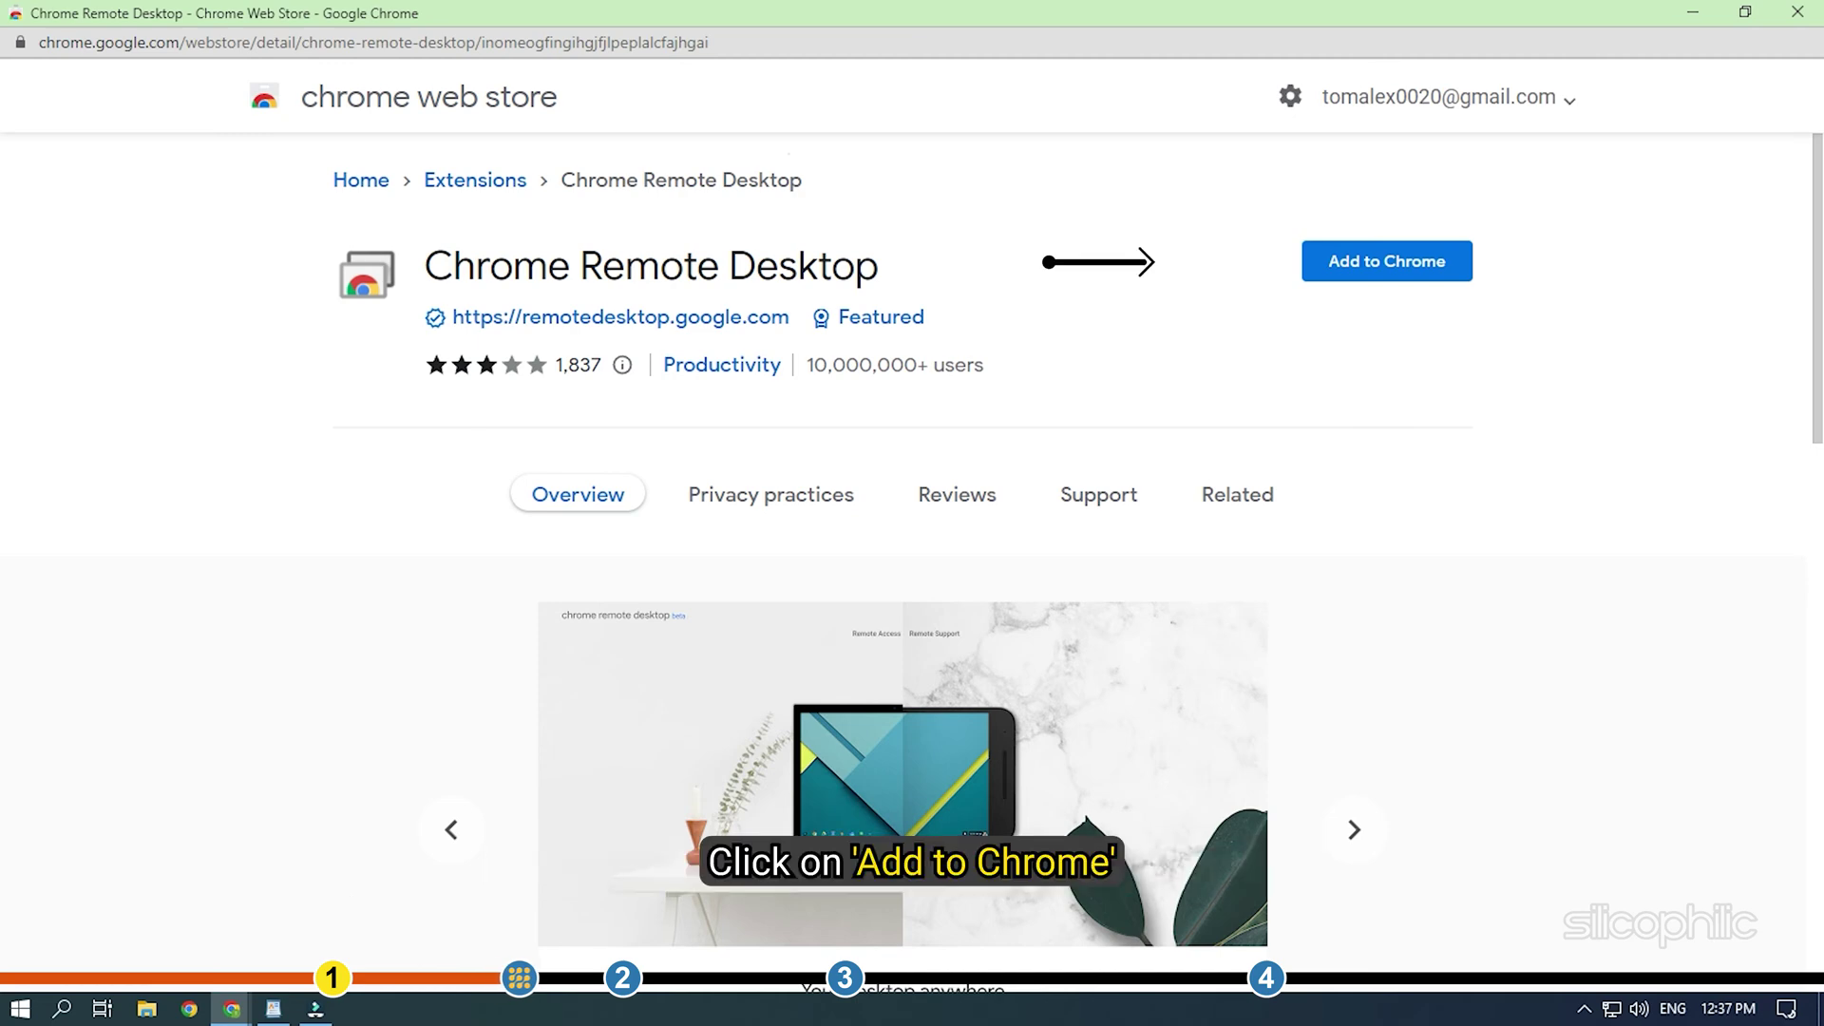
click(1458, 272)
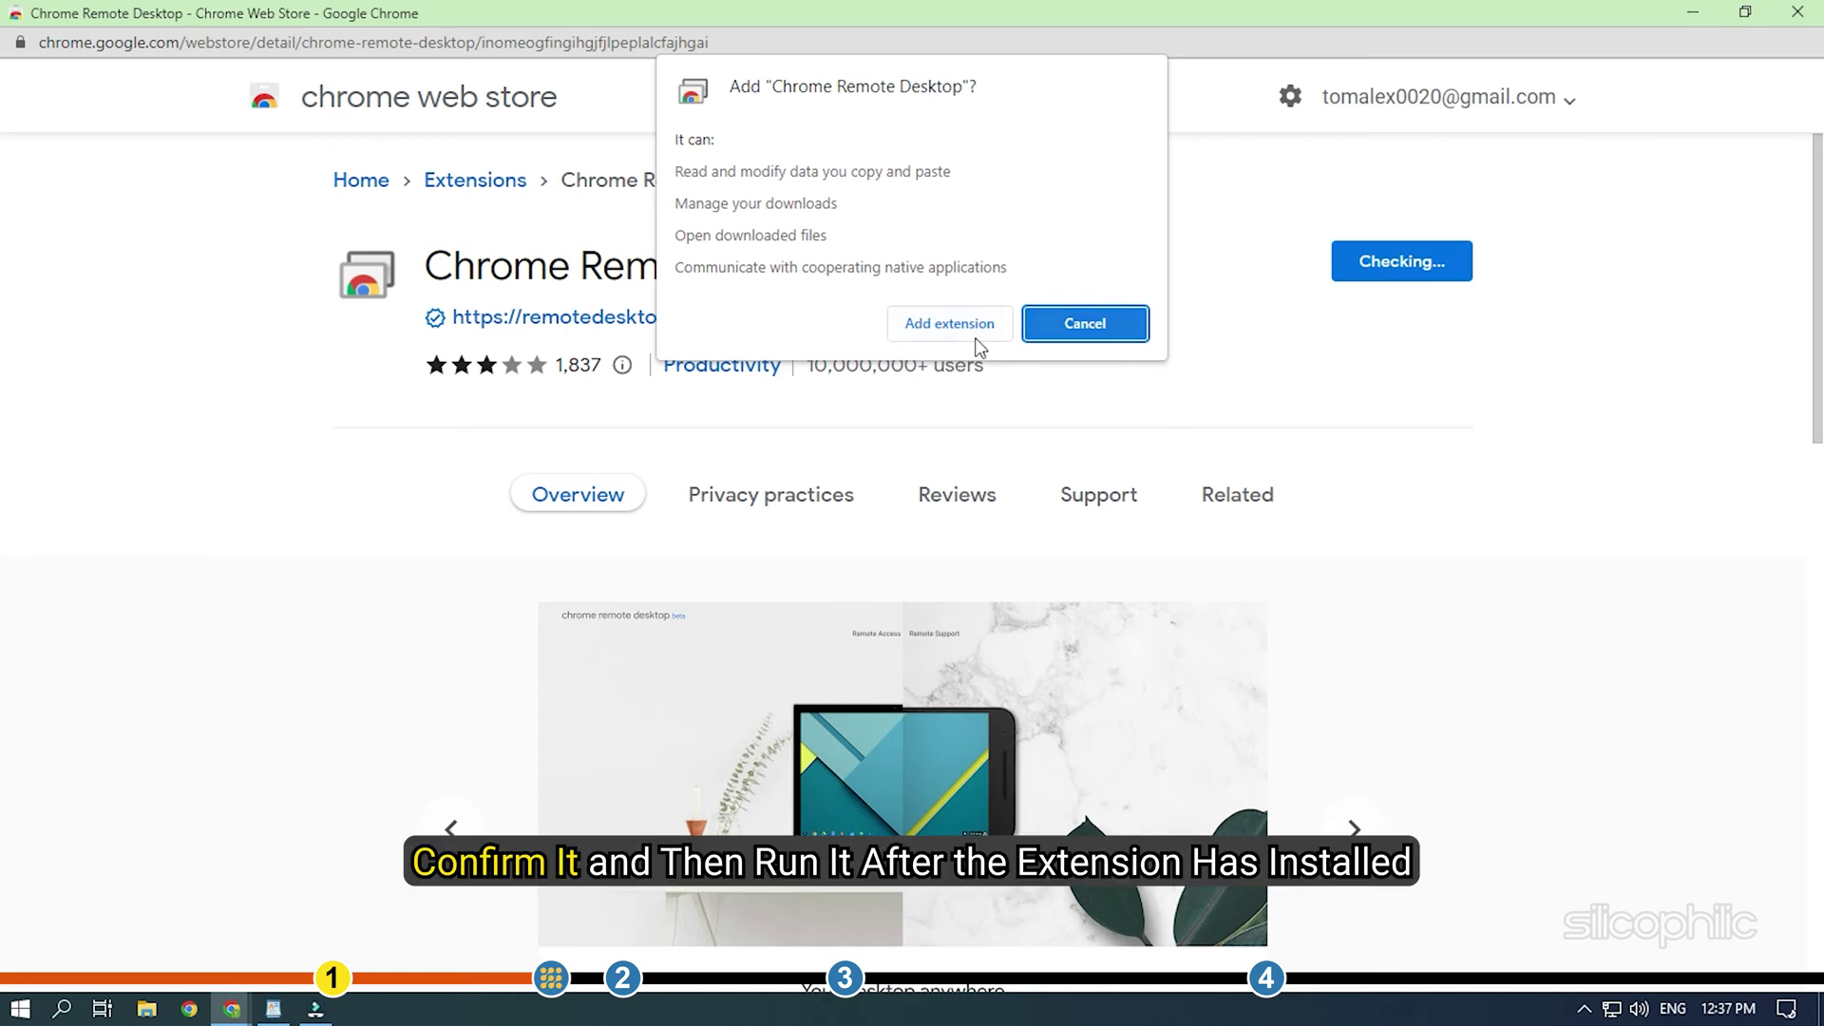
click(968, 335)
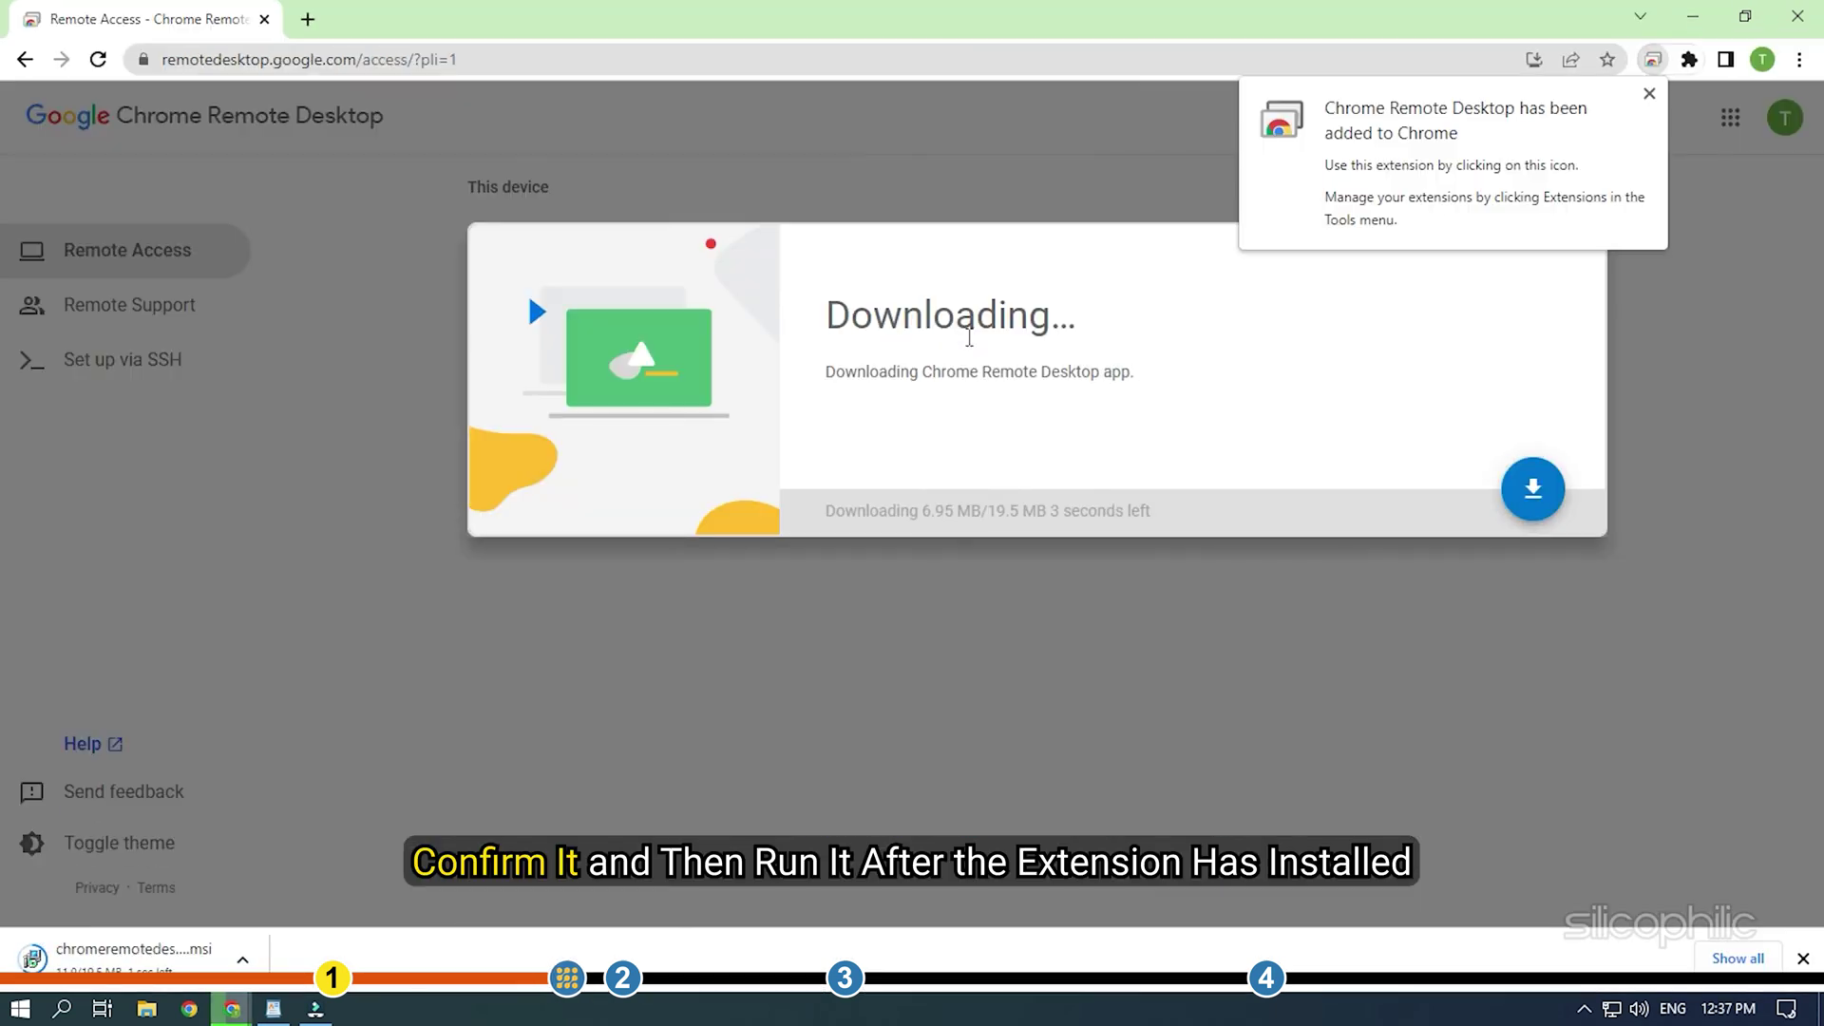
Accept and install the remote access host, allowing its downloaded installer to open.
click(1435, 499)
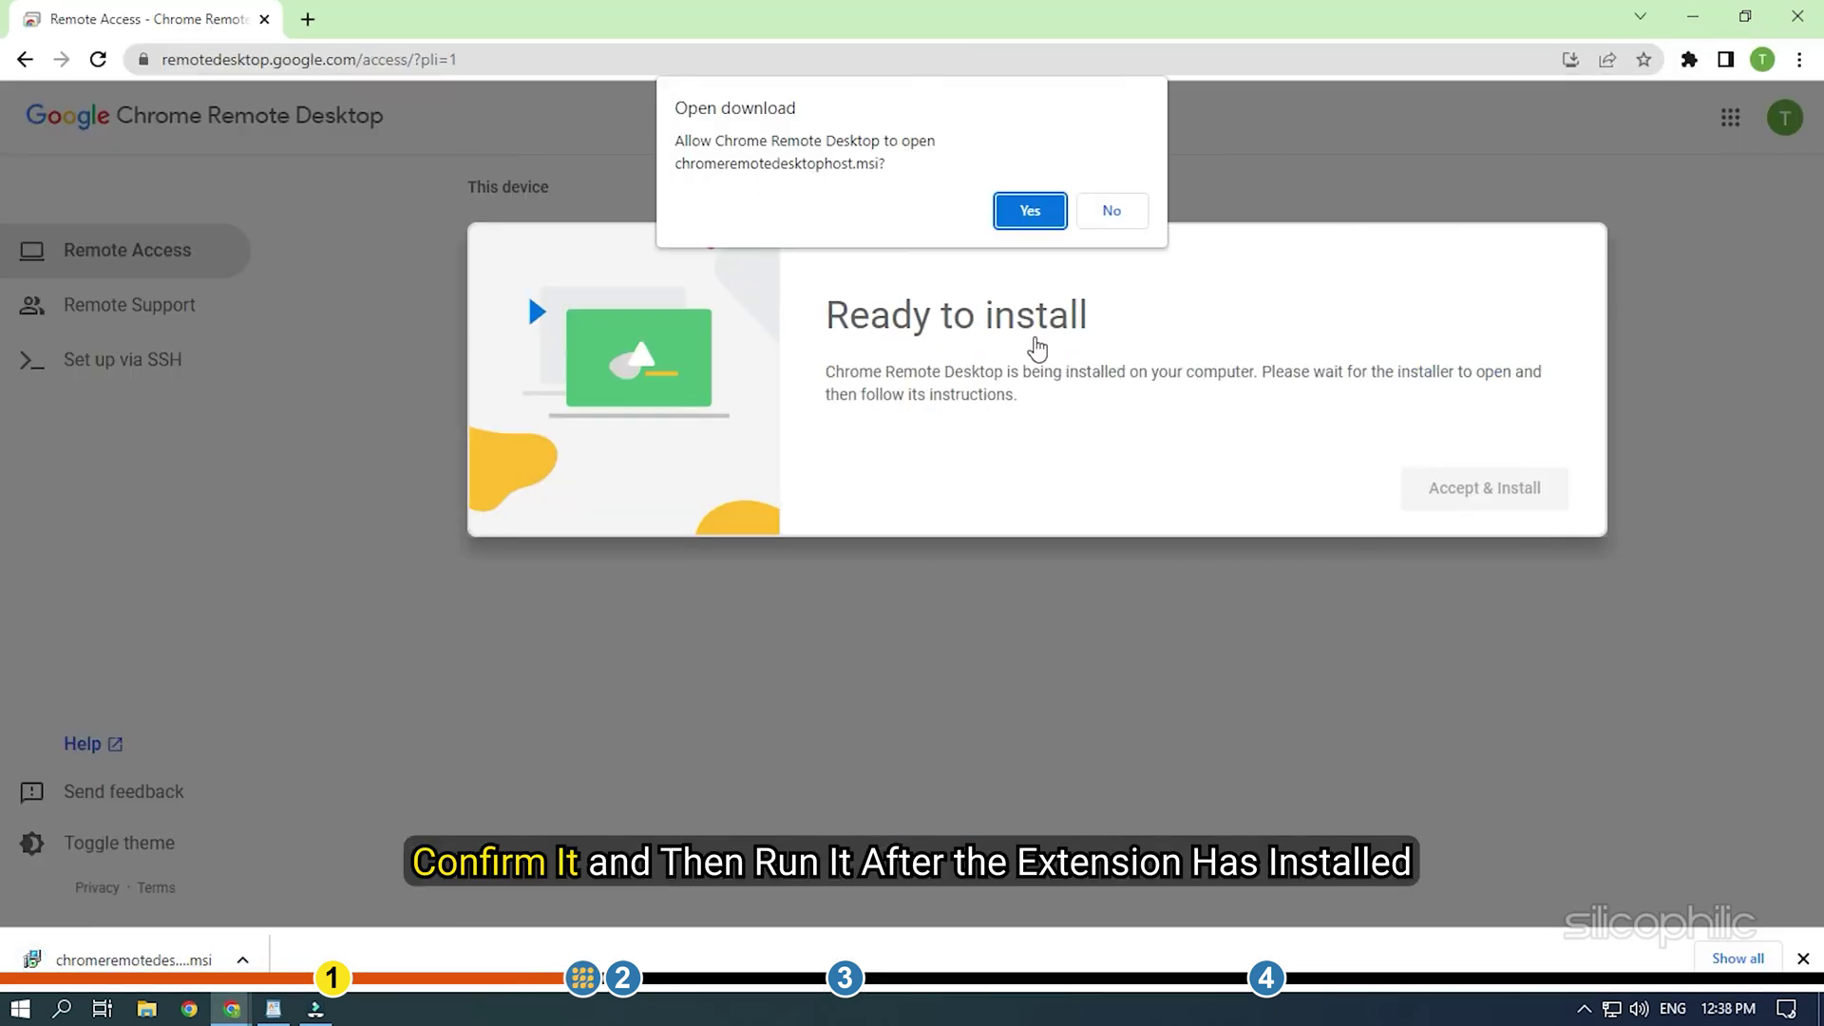
click(1051, 214)
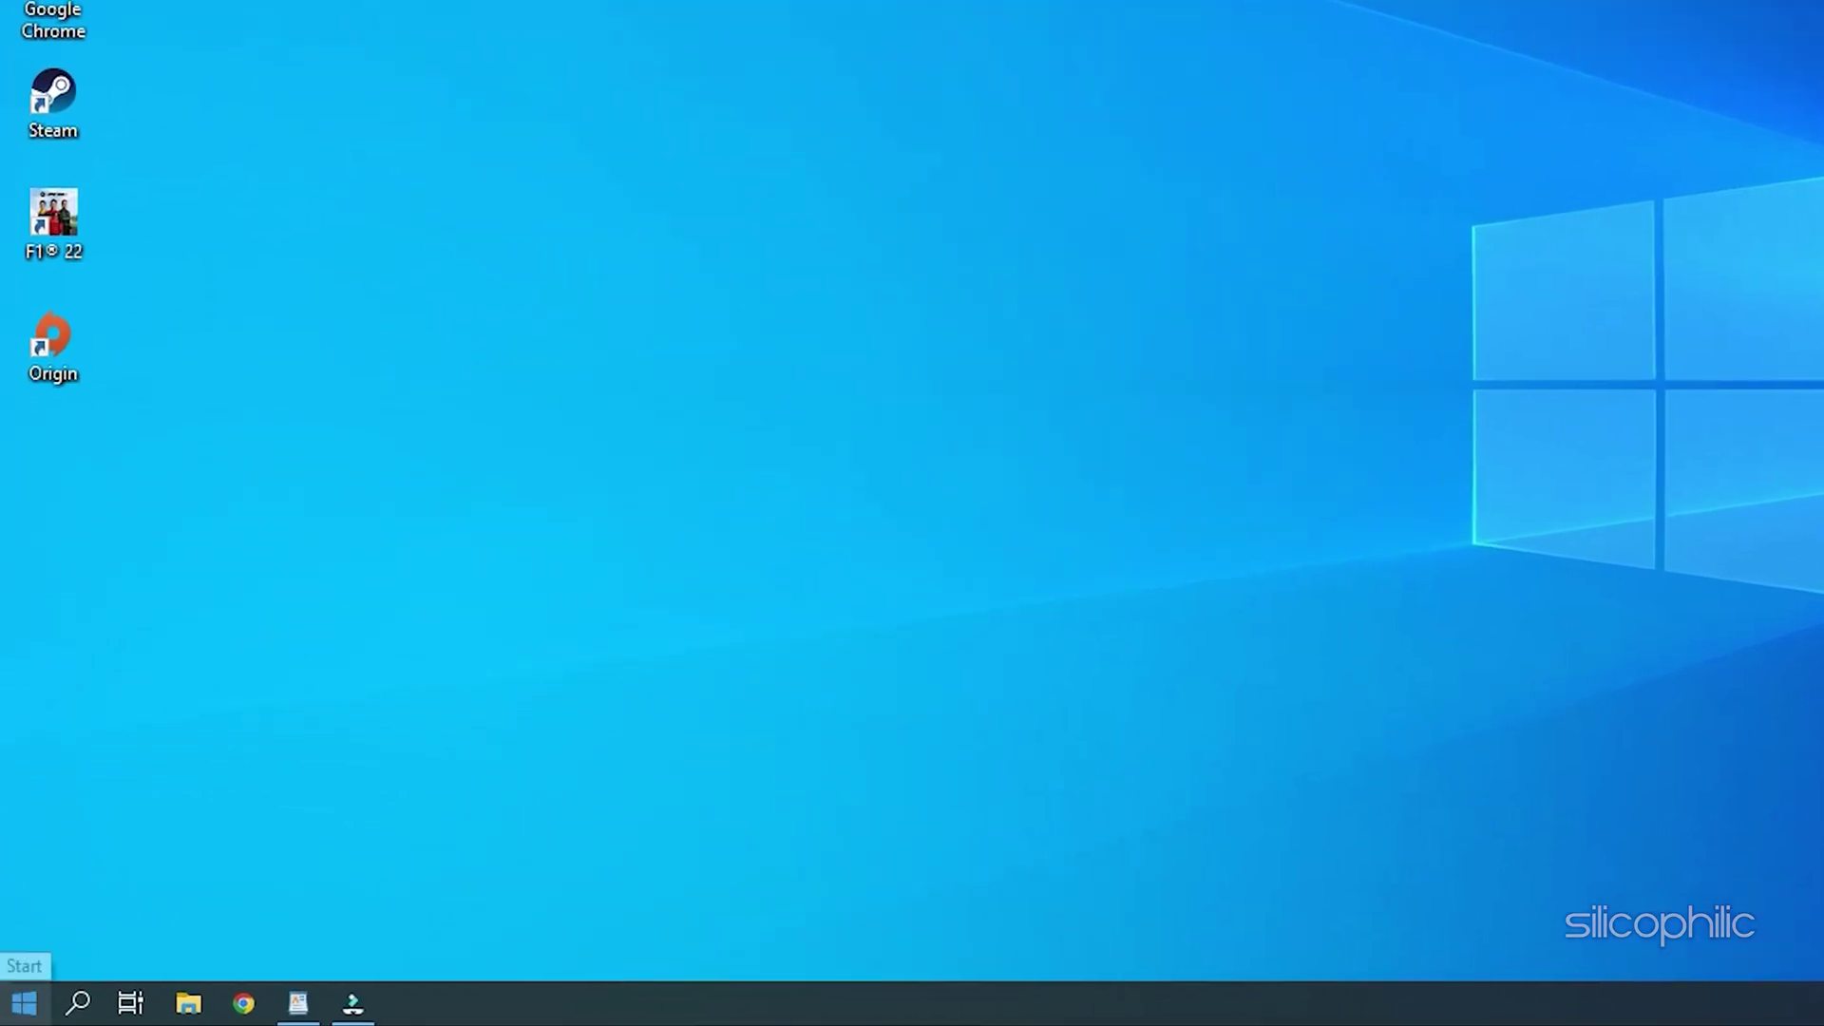
Open Windows Search to look for Windows Defender Firewall.
click(23, 1003)
text(windo)
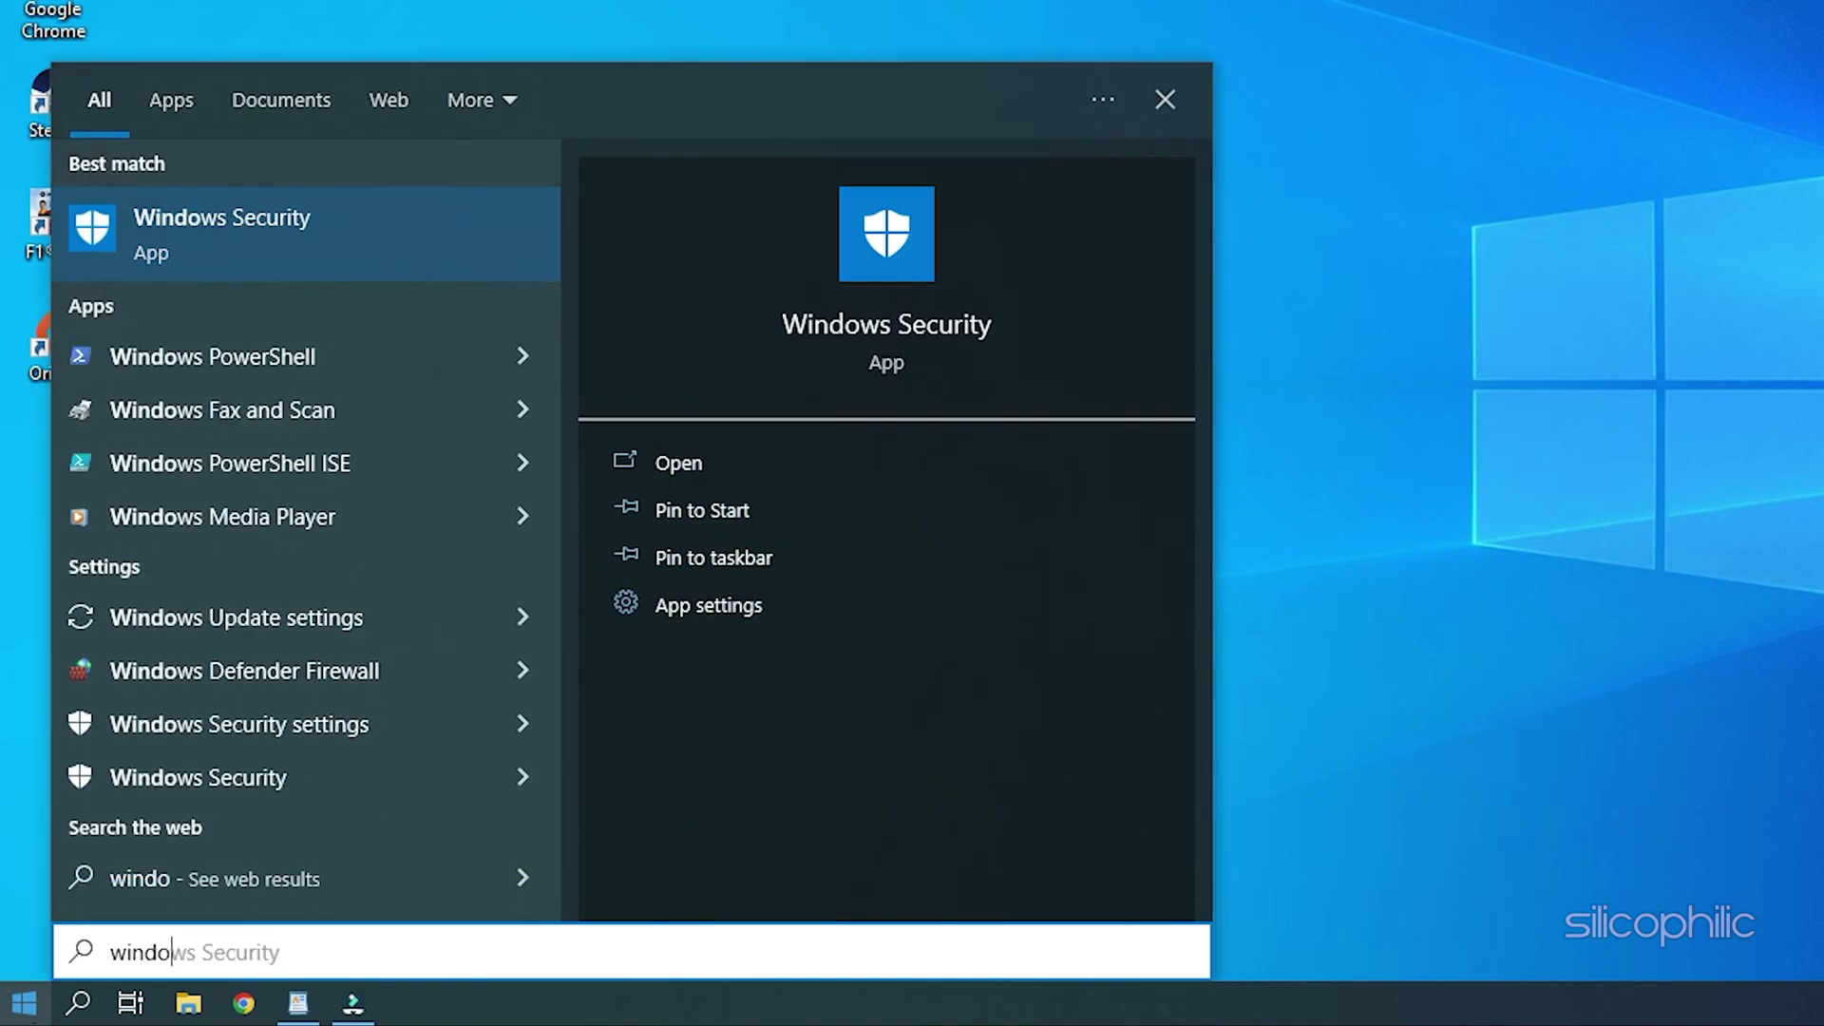
text(ws defender f)
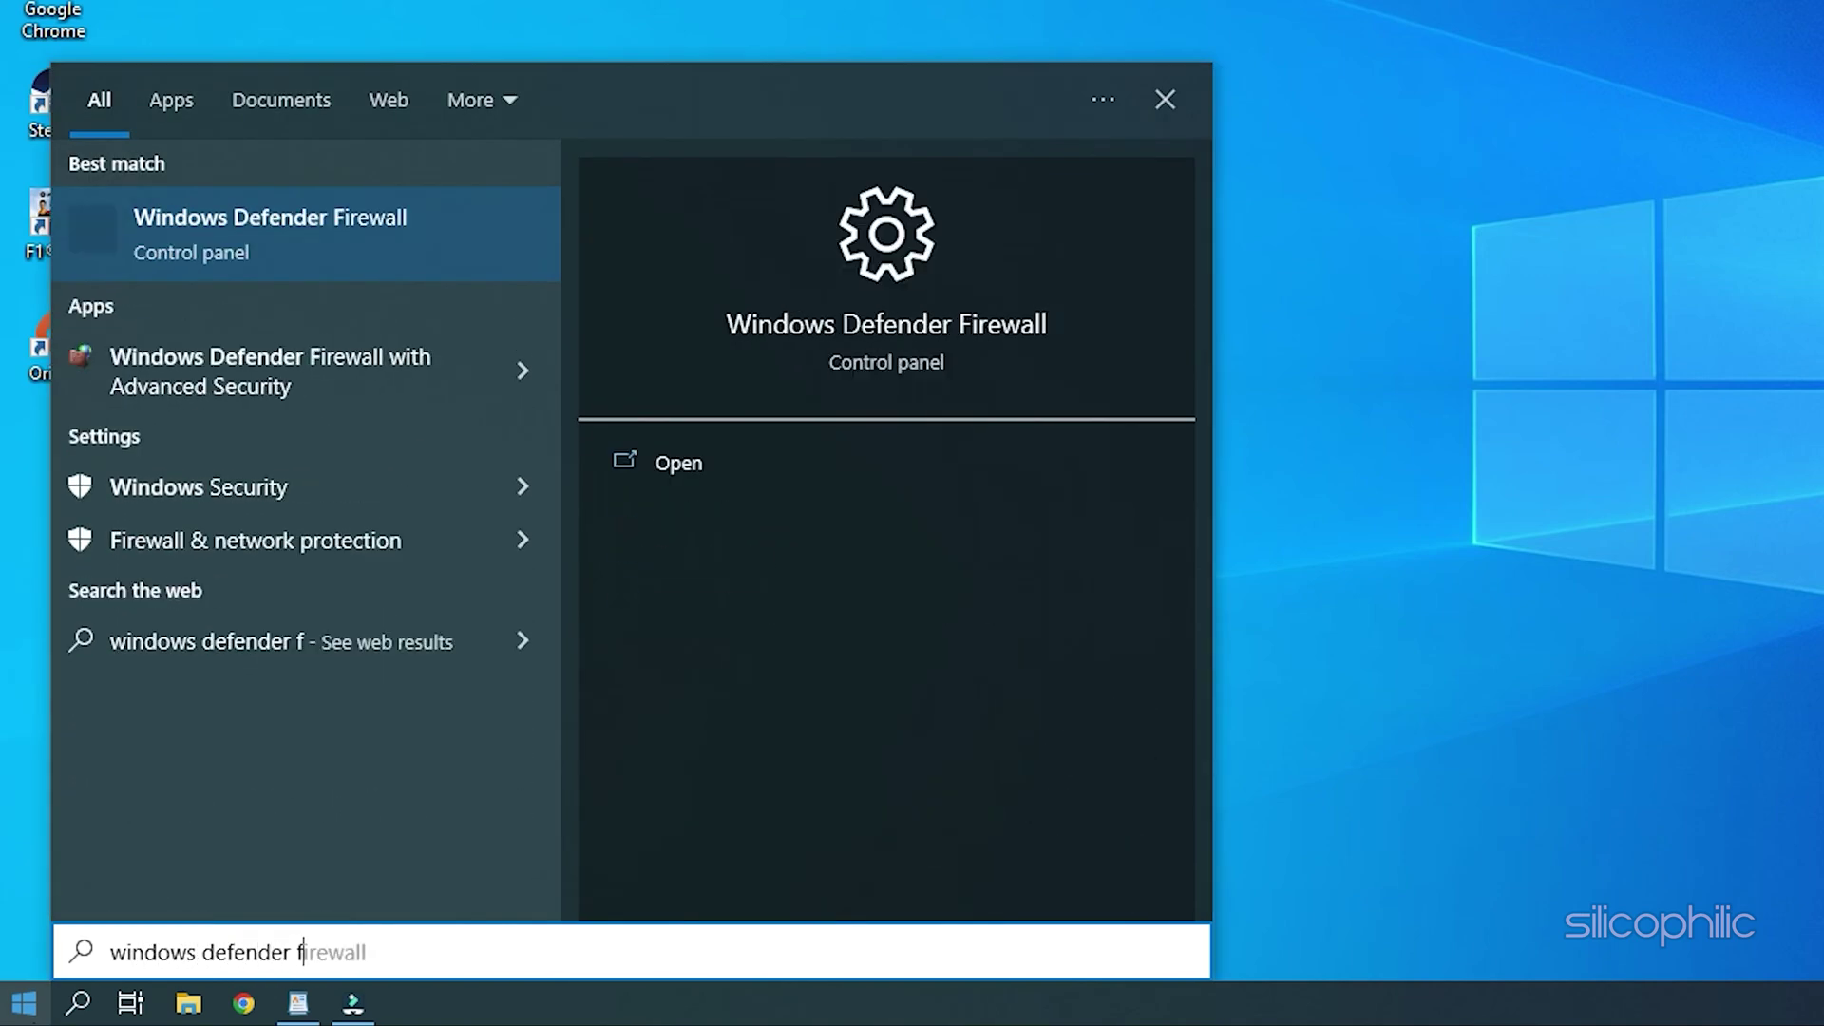
text(irewall)
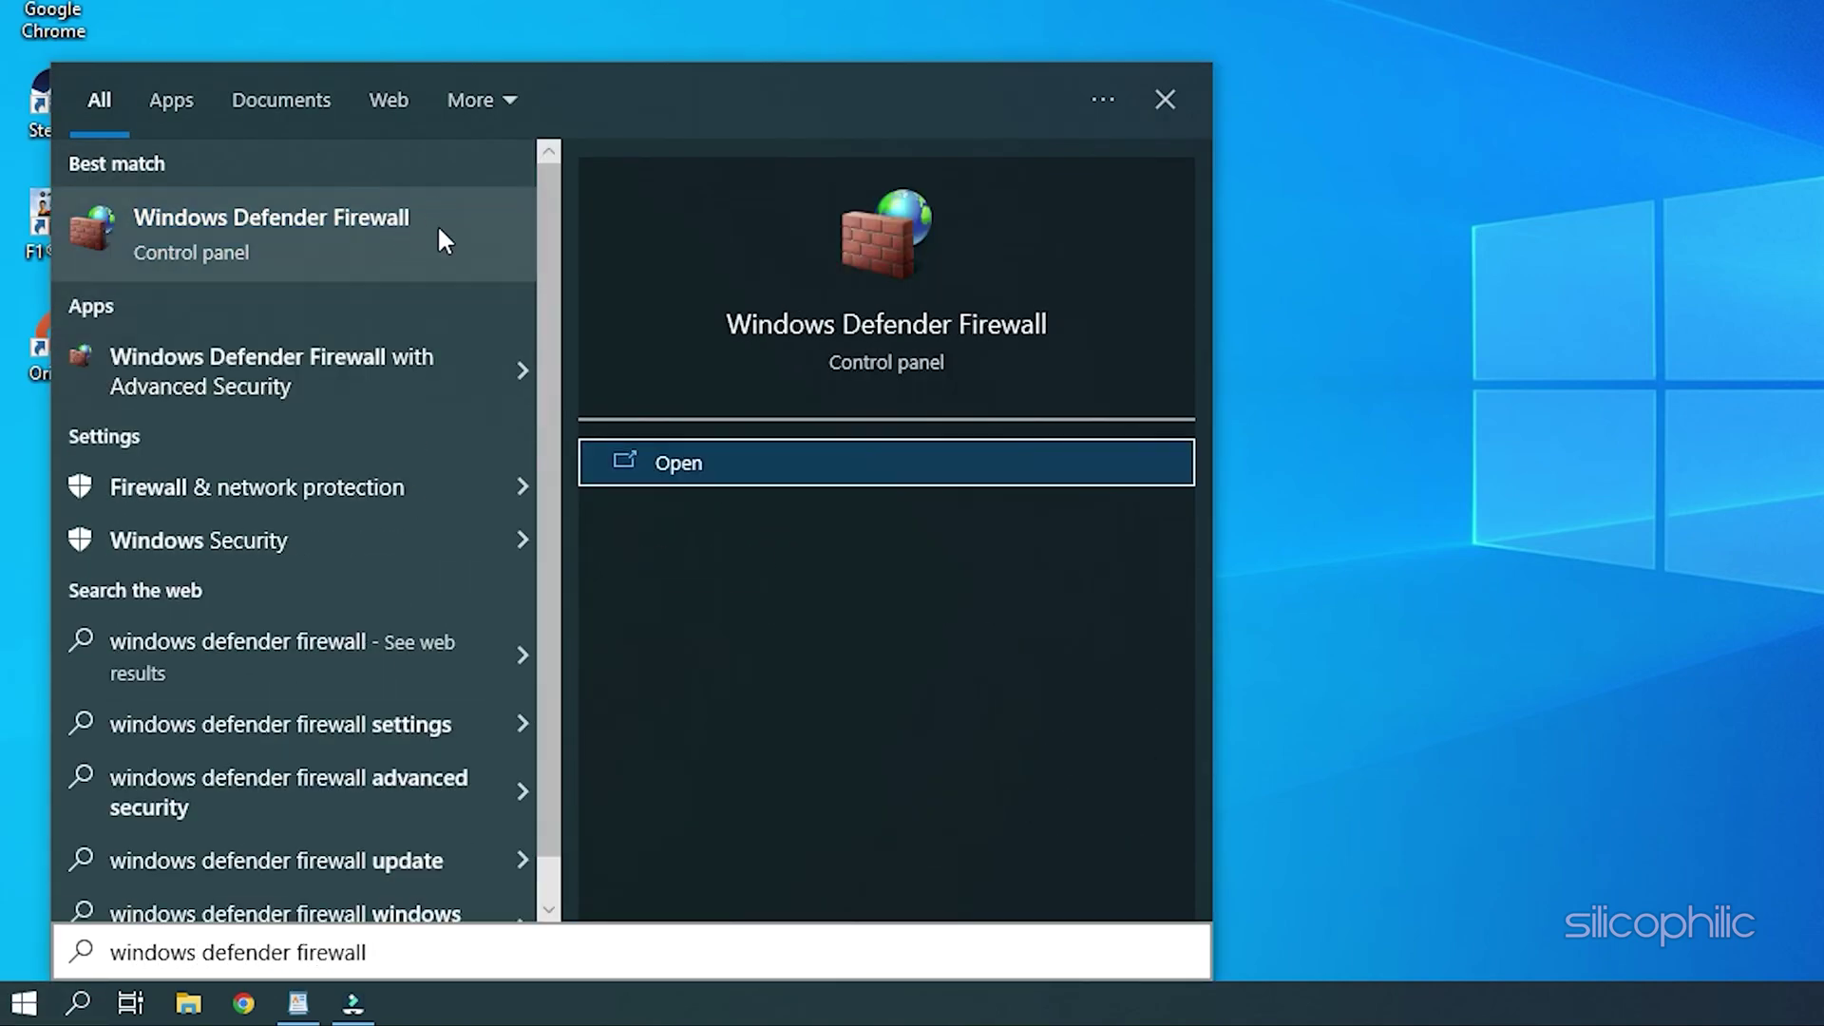
Turn off Windows Defender Firewall for private and public networks in Control Panel.
click(438, 228)
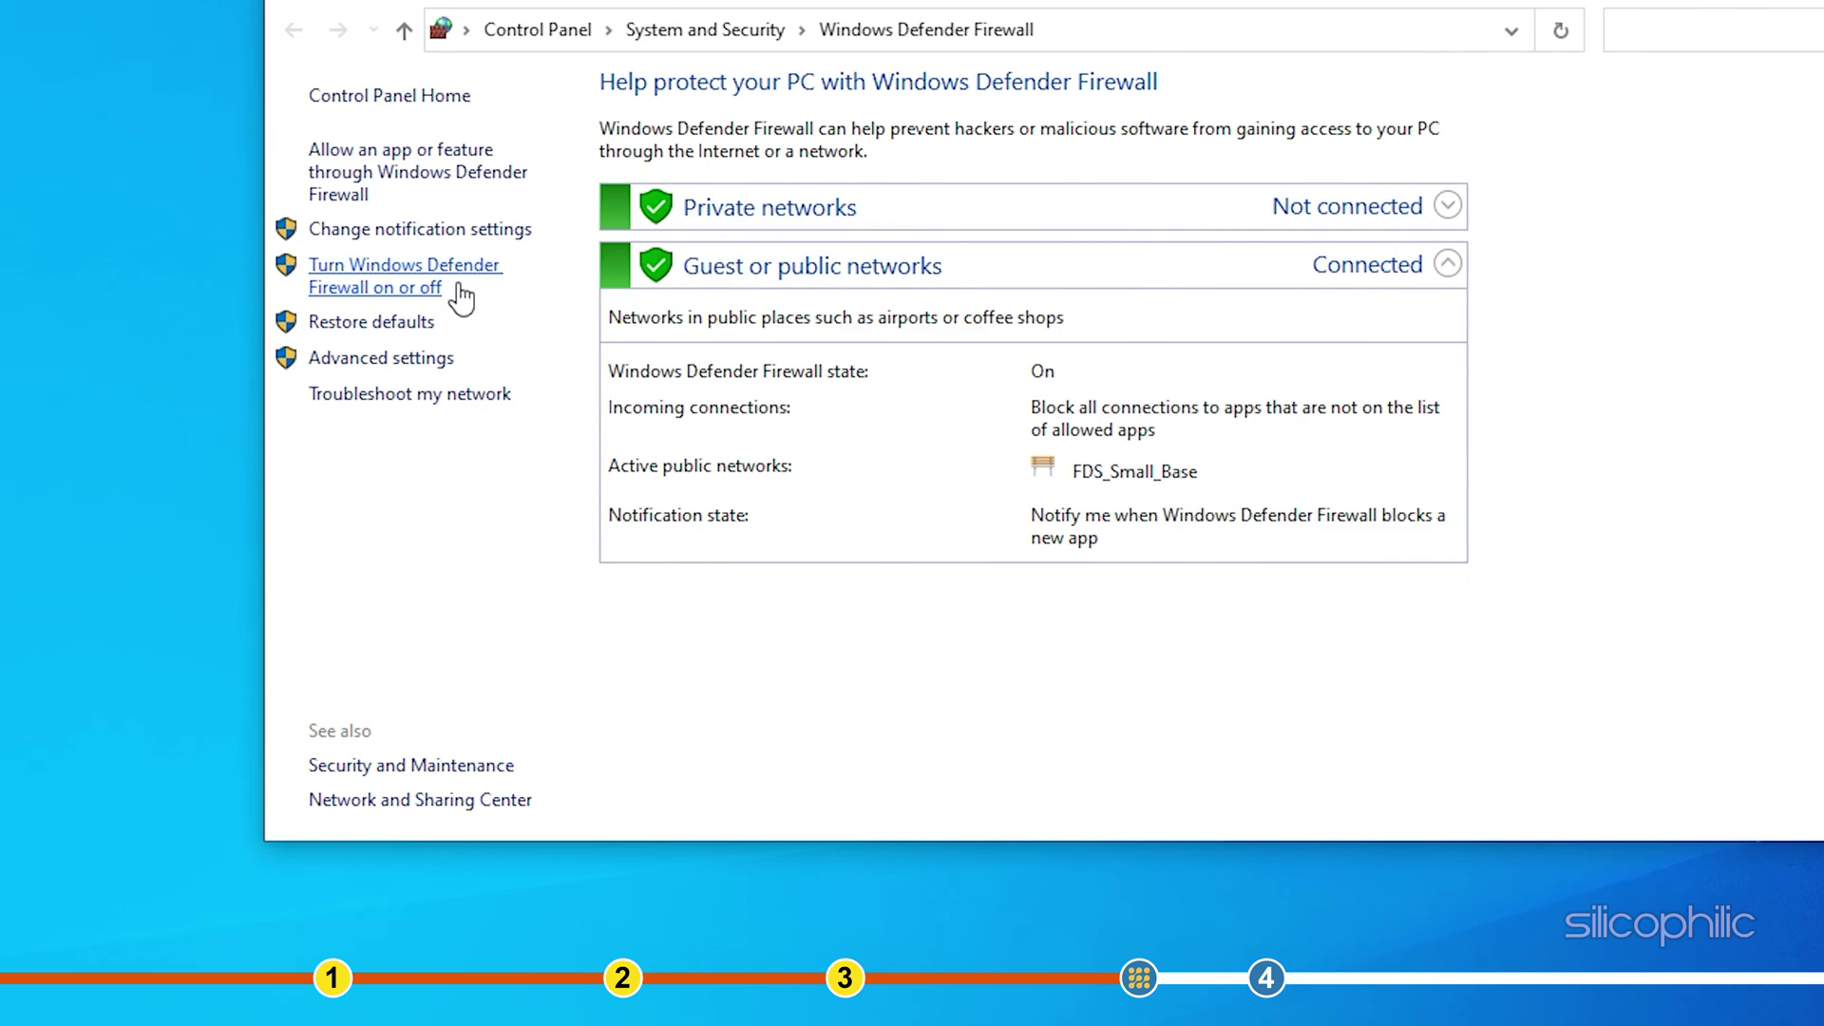
click(330, 318)
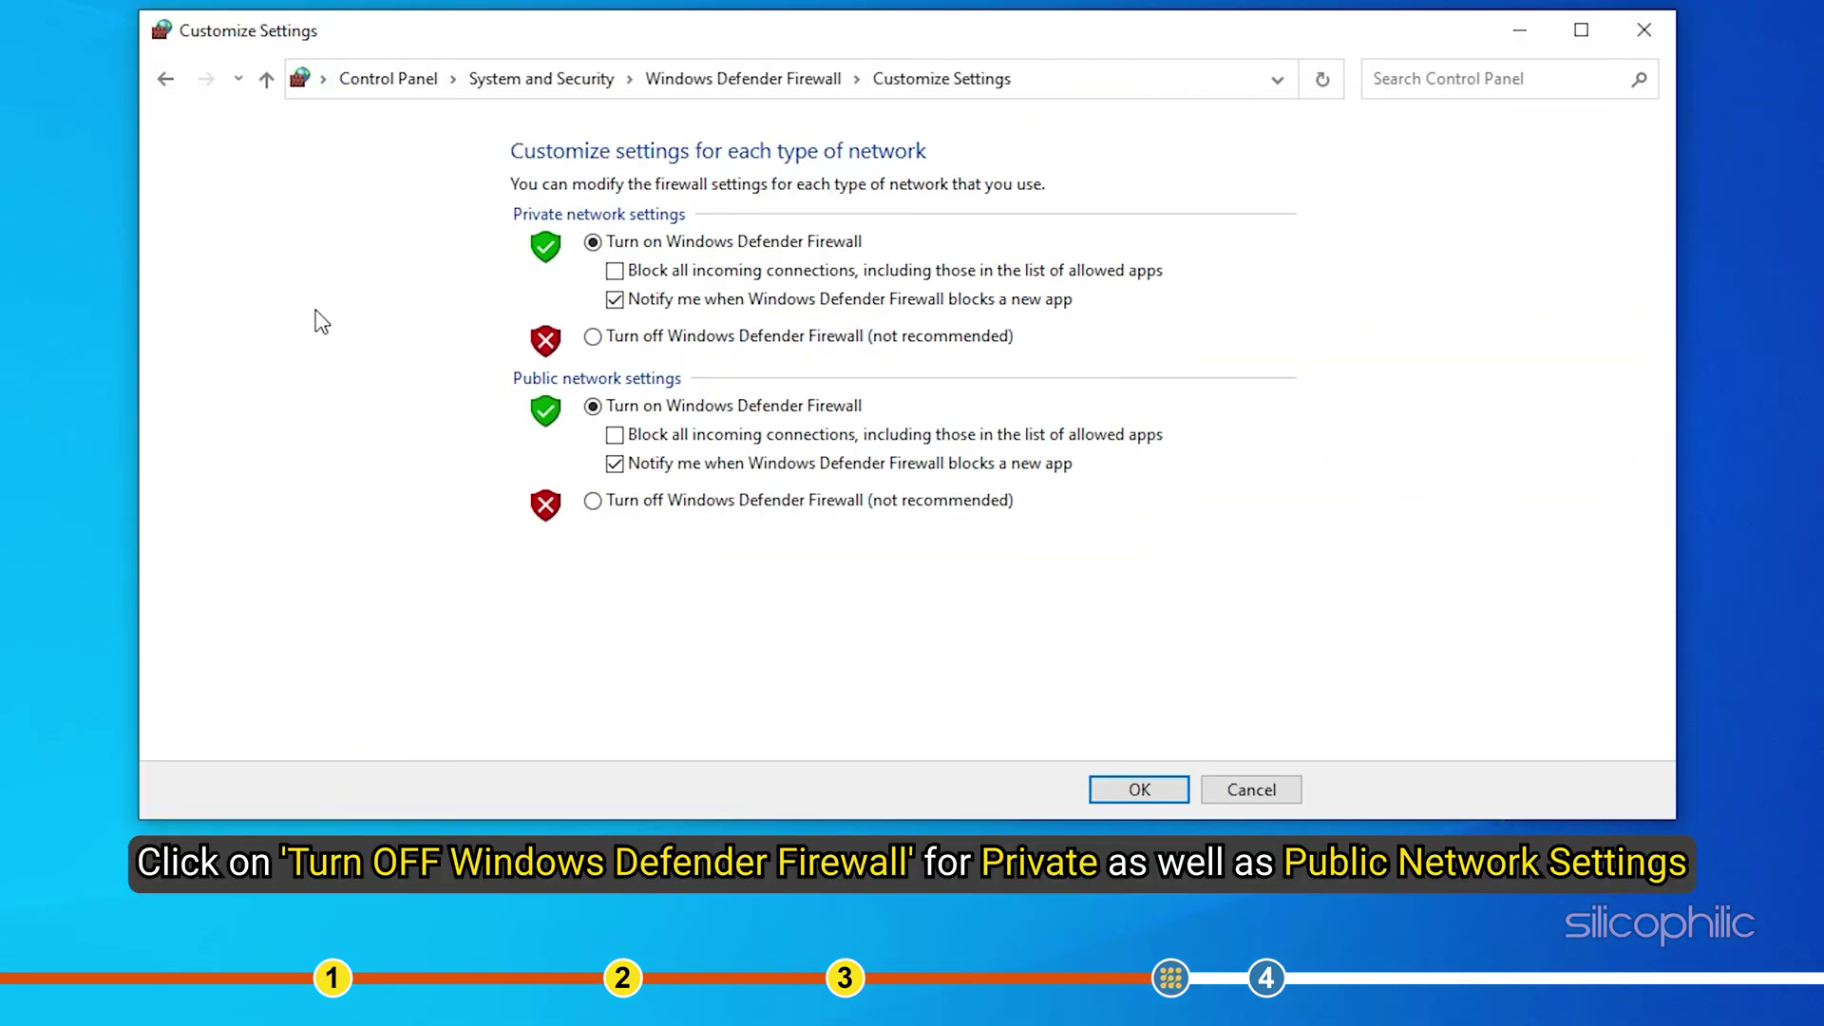
click(595, 337)
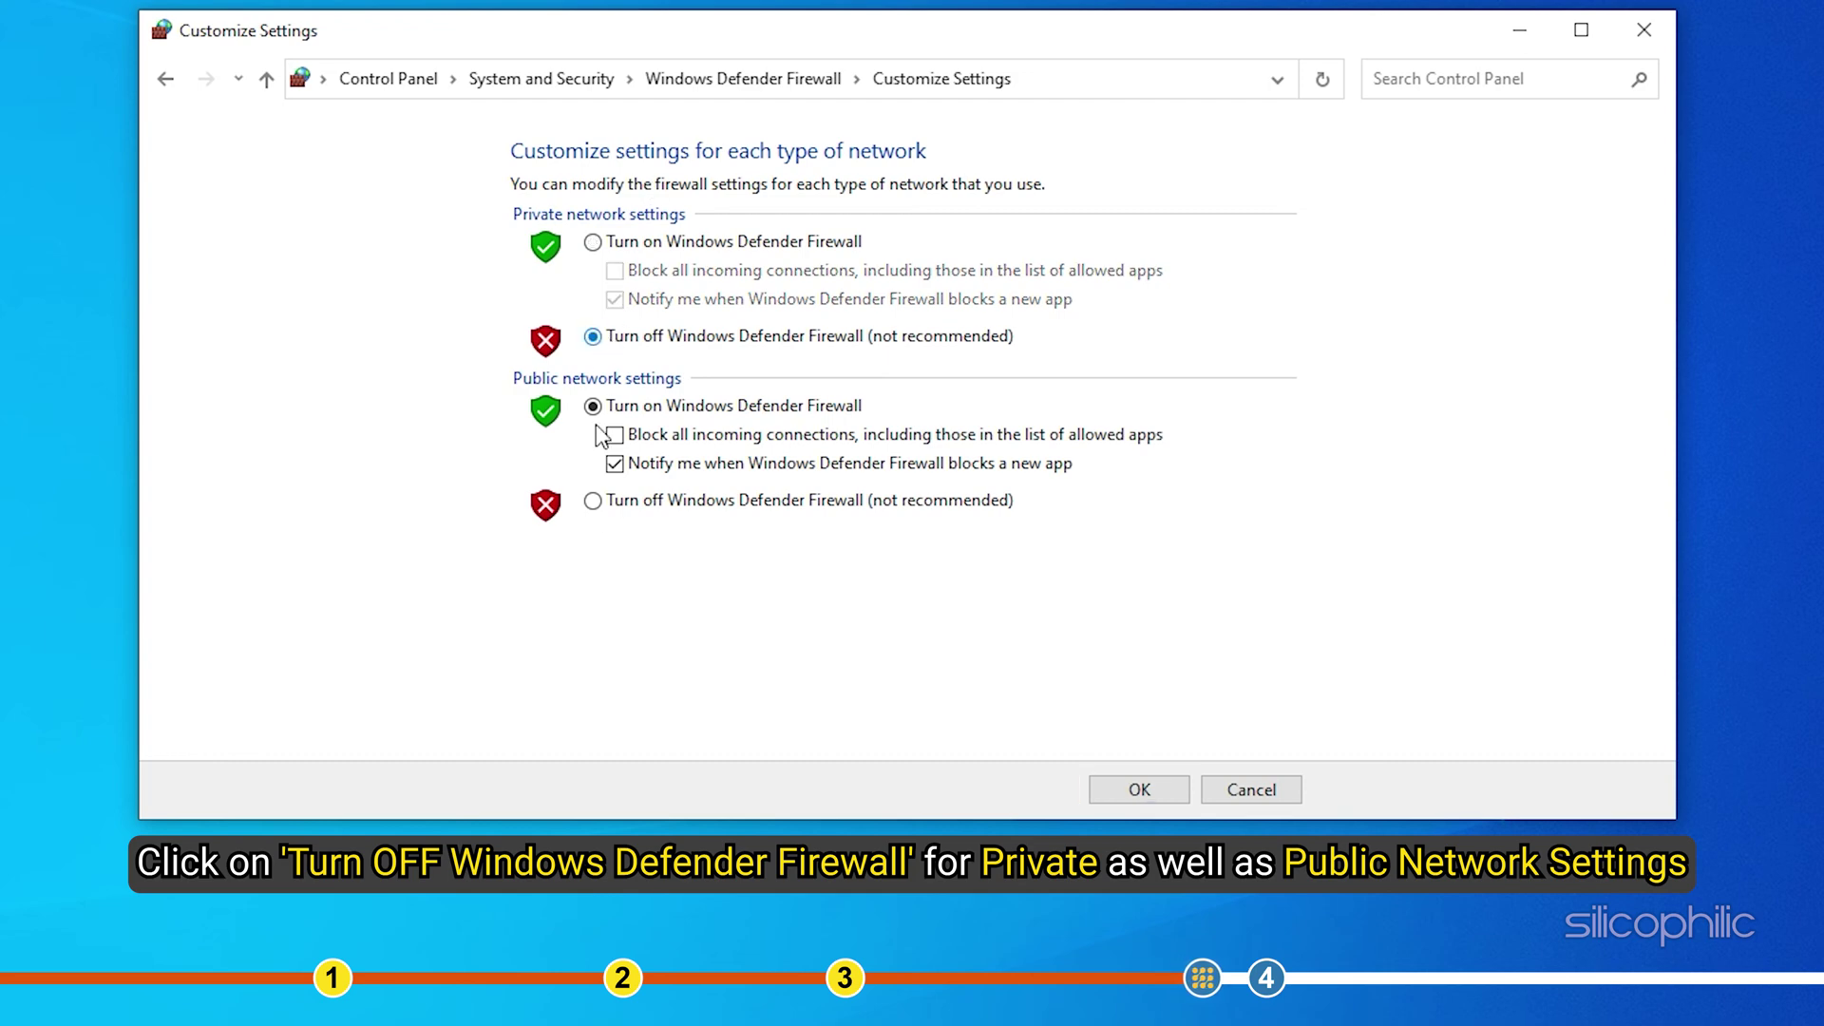
click(596, 511)
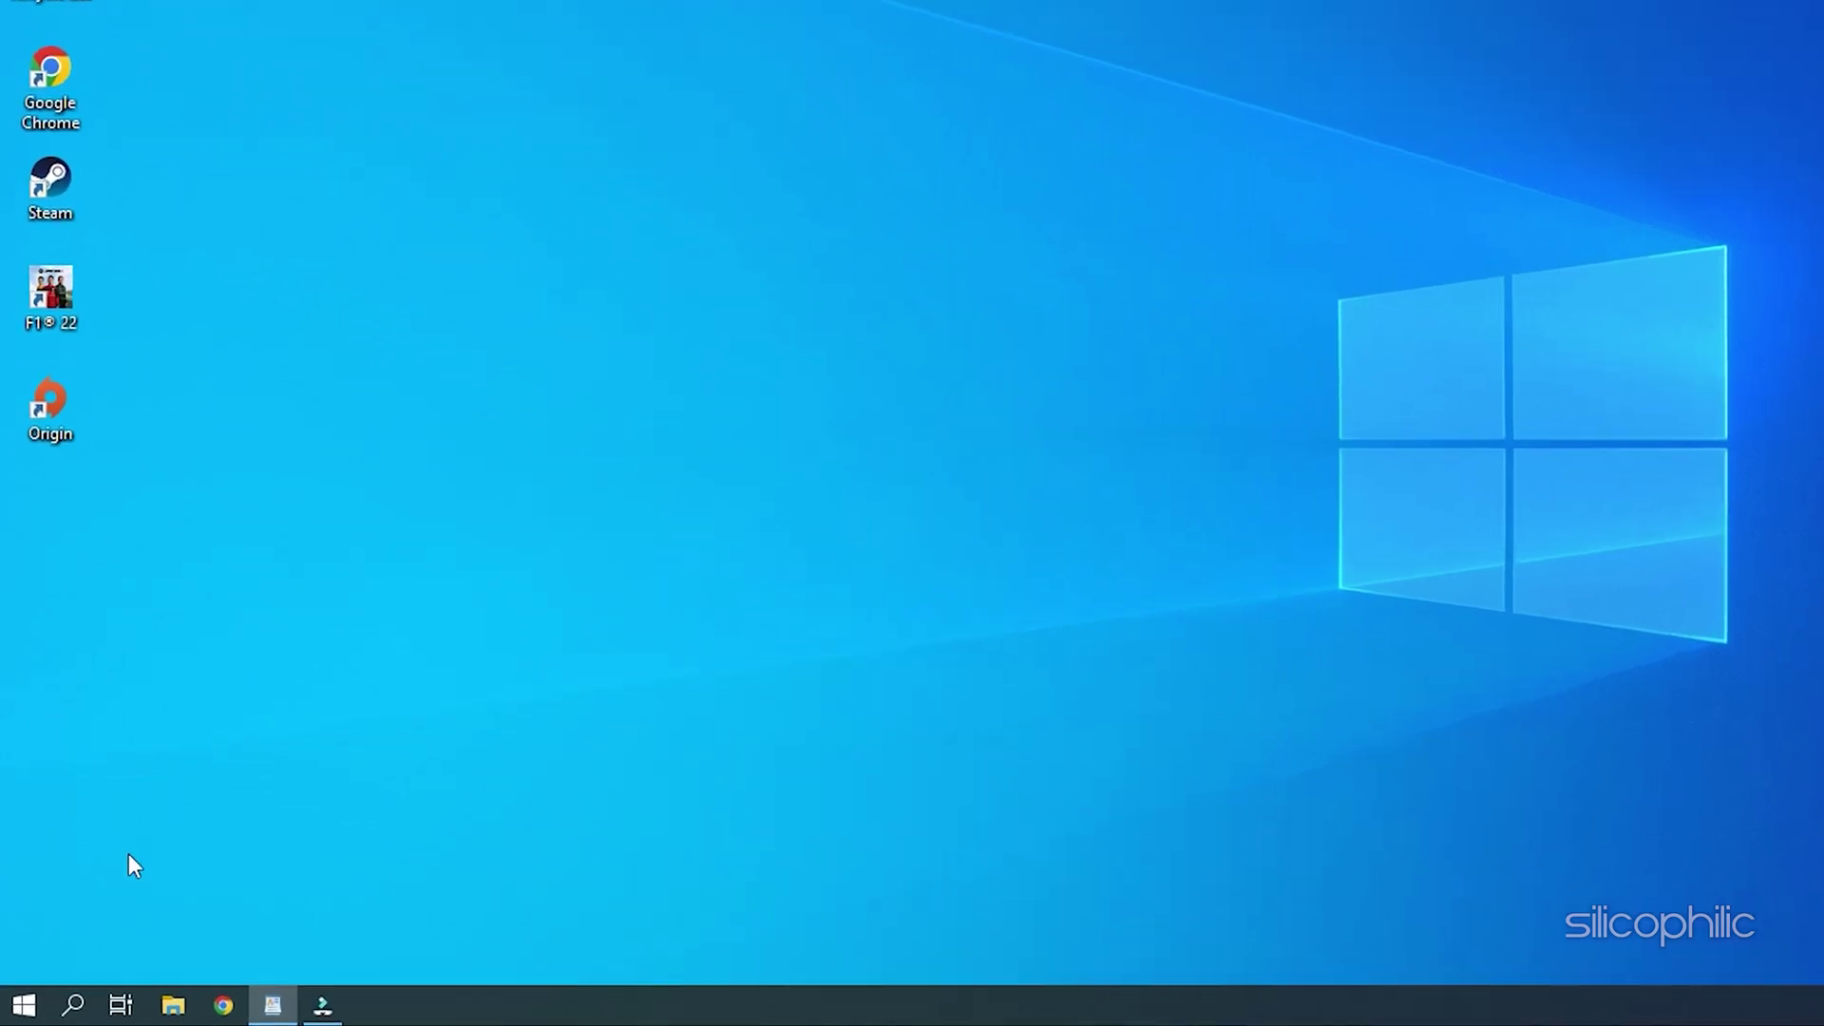
Open Windows Settings from the Start button's right-click menu.
right_click(29, 1003)
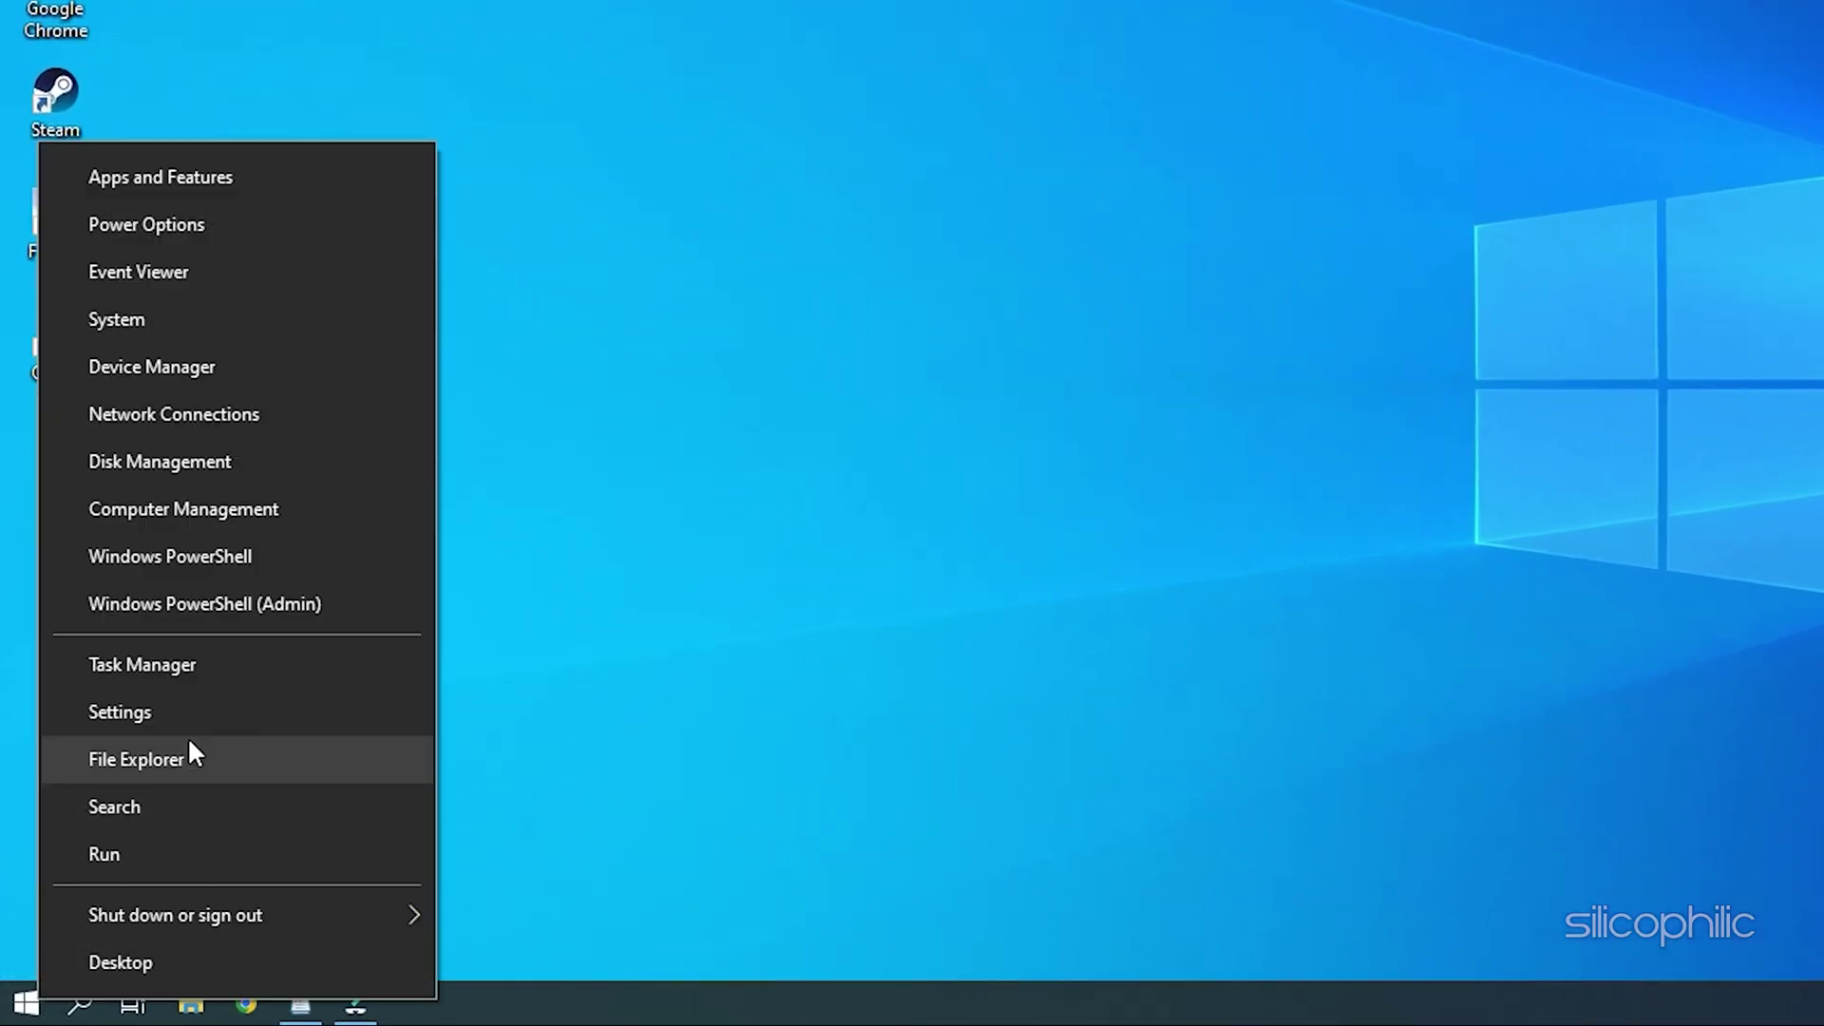
click(163, 713)
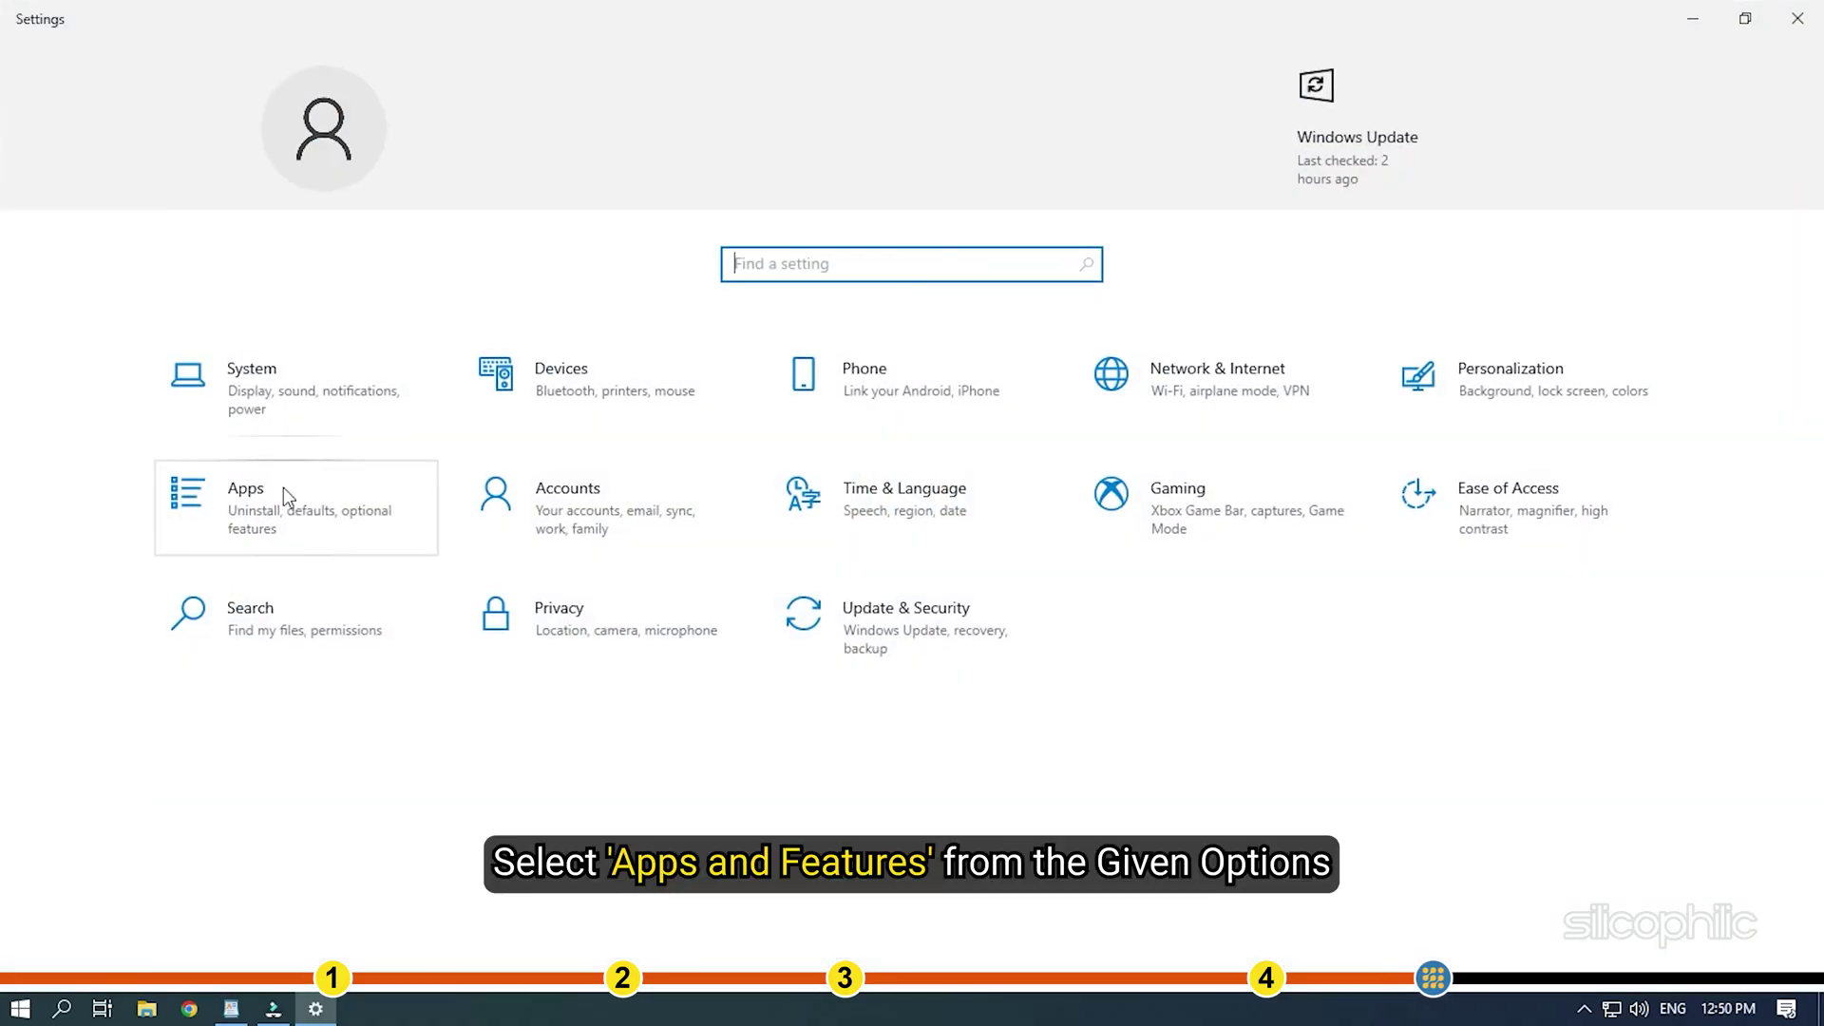
Select Google Chrome in the Apps list of installed apps for uninstalling.
click(284, 494)
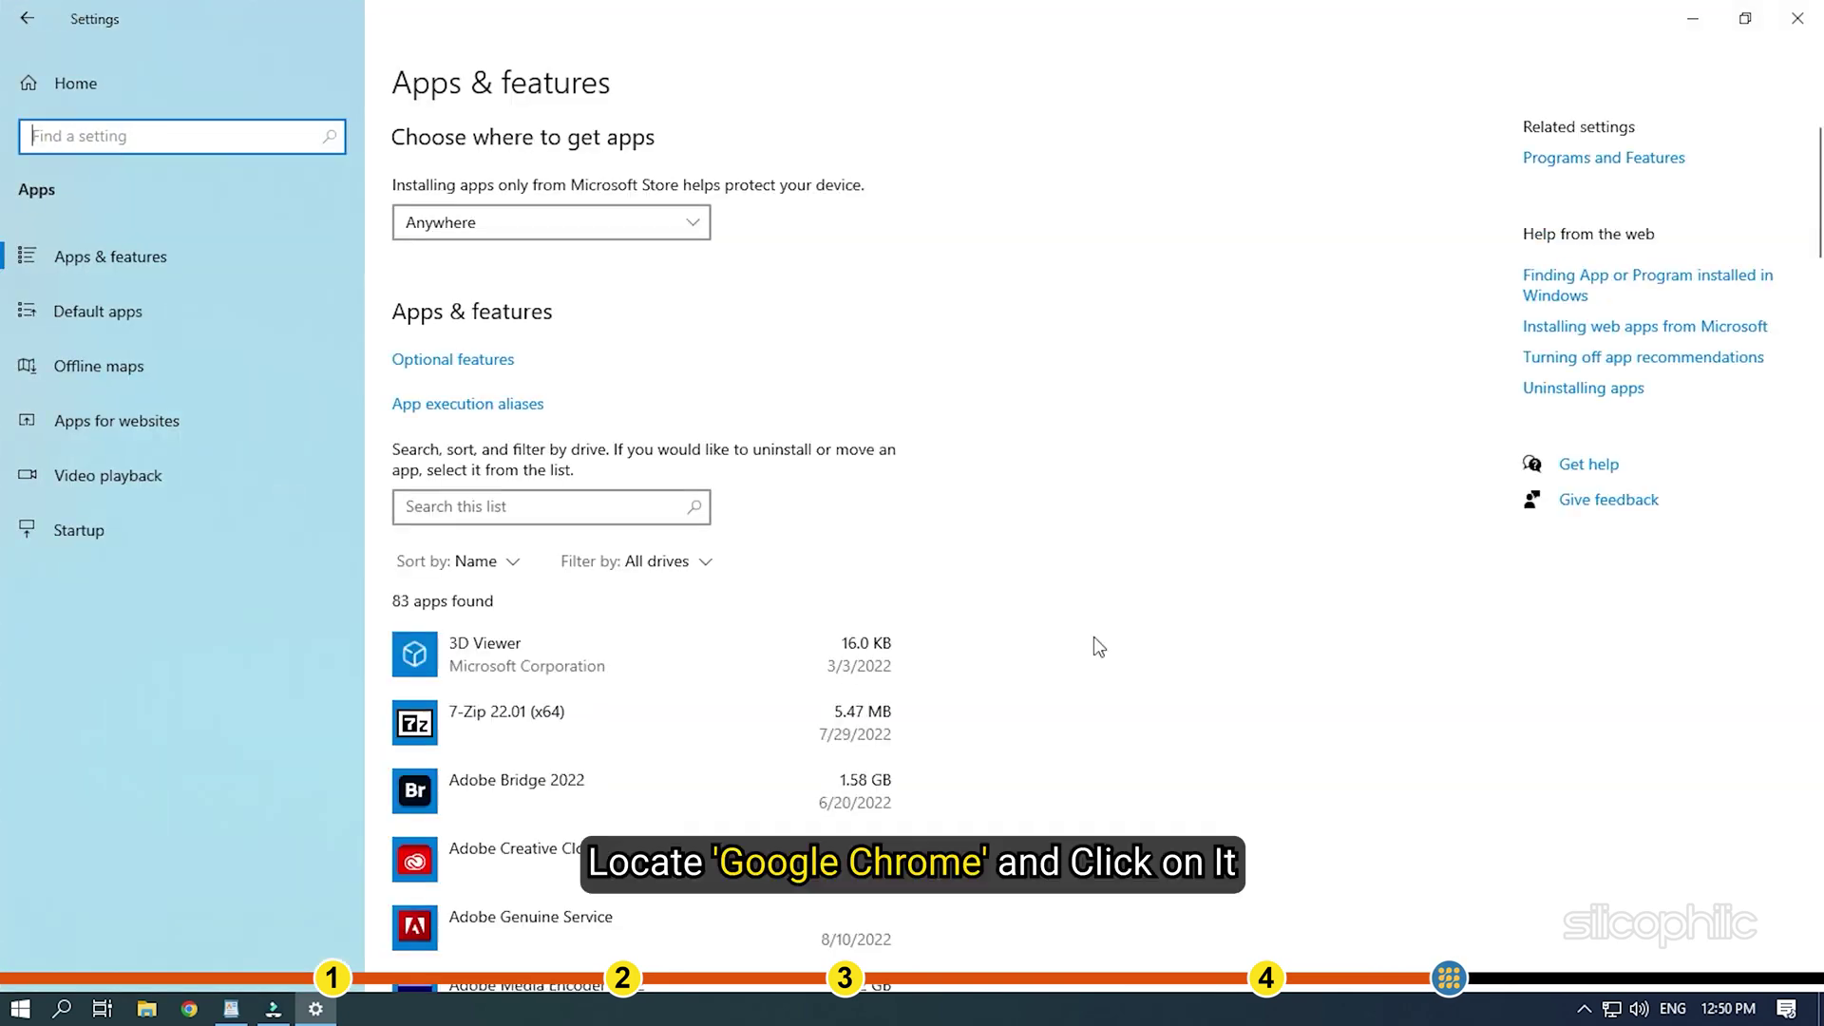
scroll(1089, 658, down, 5)
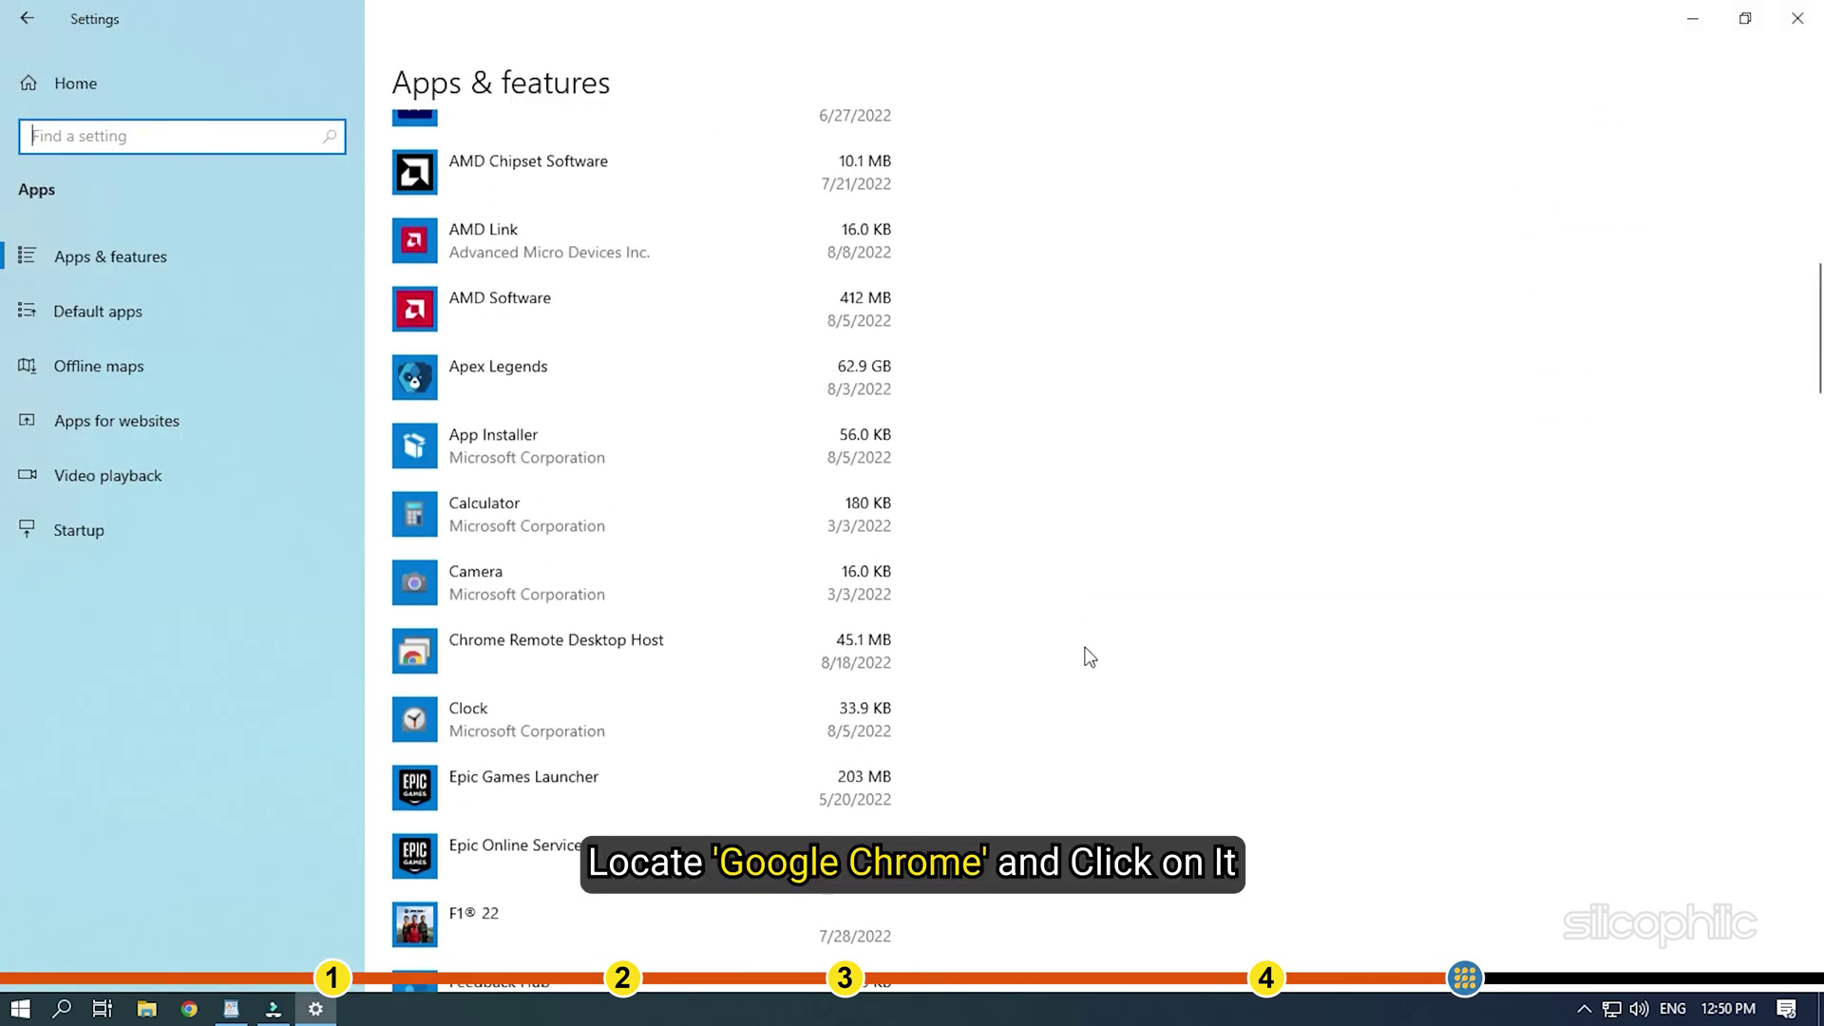
scroll(1089, 657, down, 5)
click(635, 744)
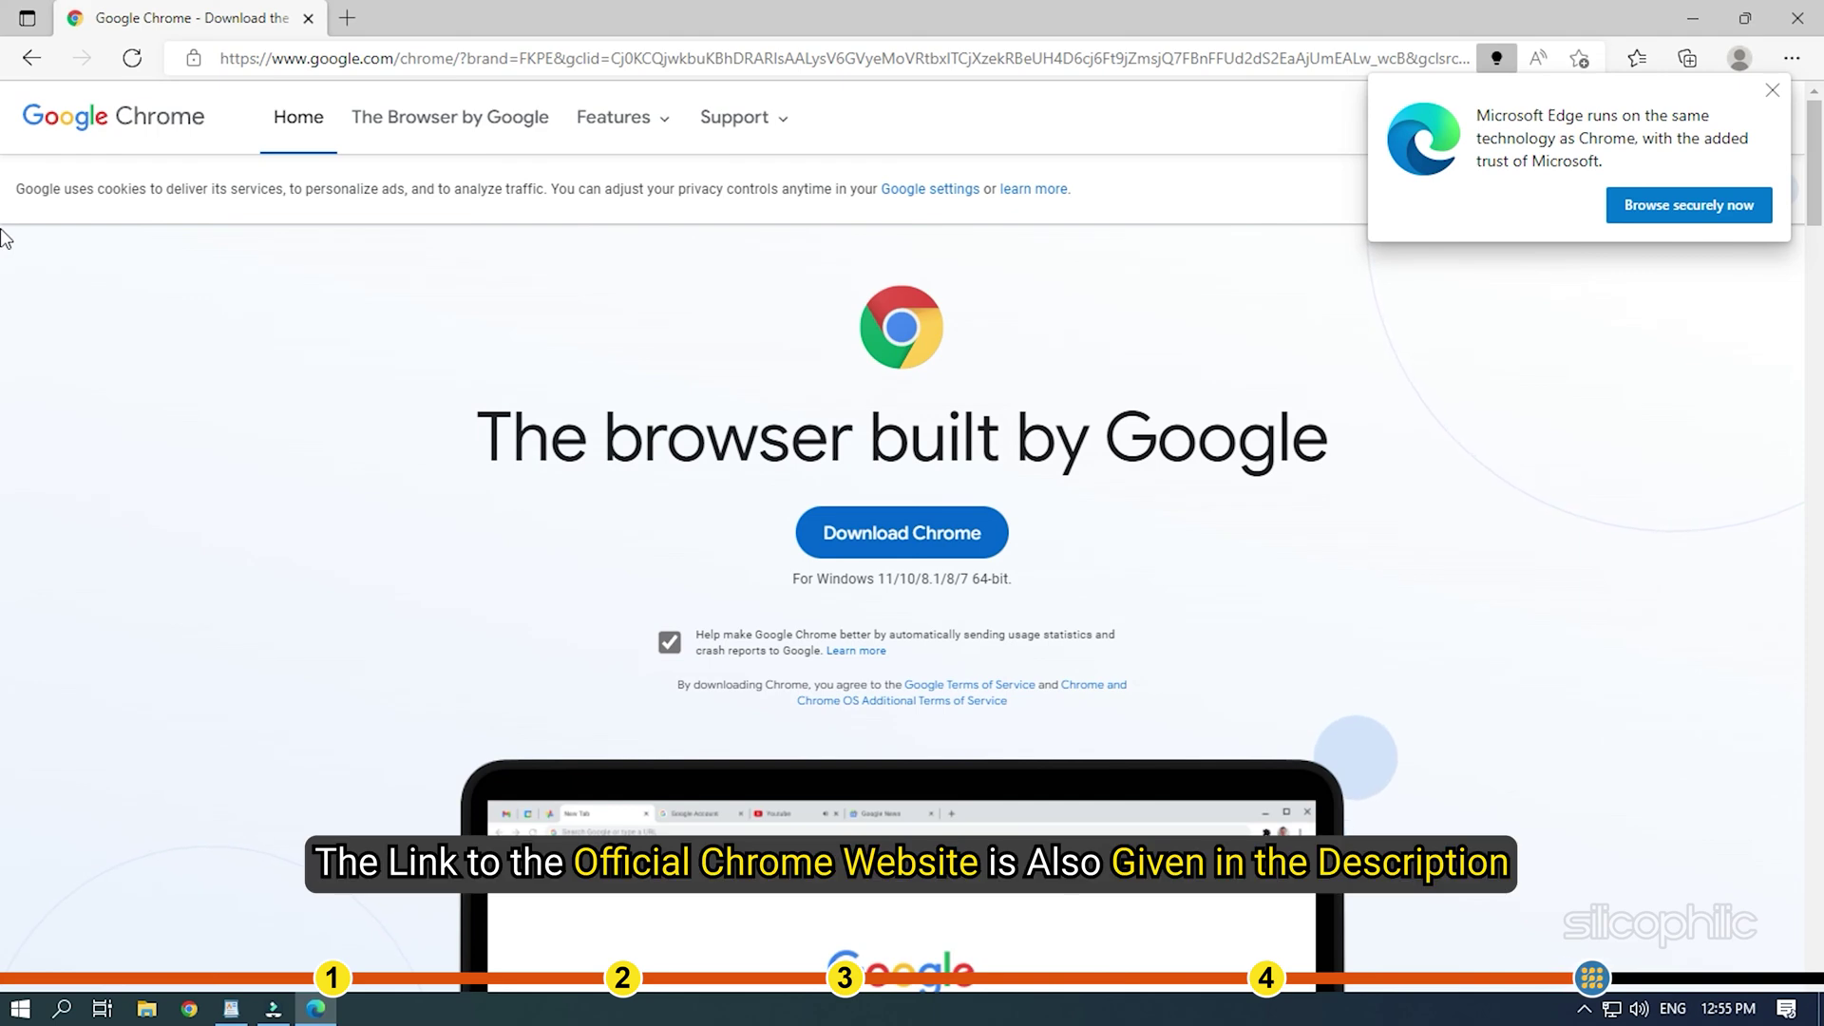
Start the Download Chrome installer download from google.com/chrome.
click(935, 533)
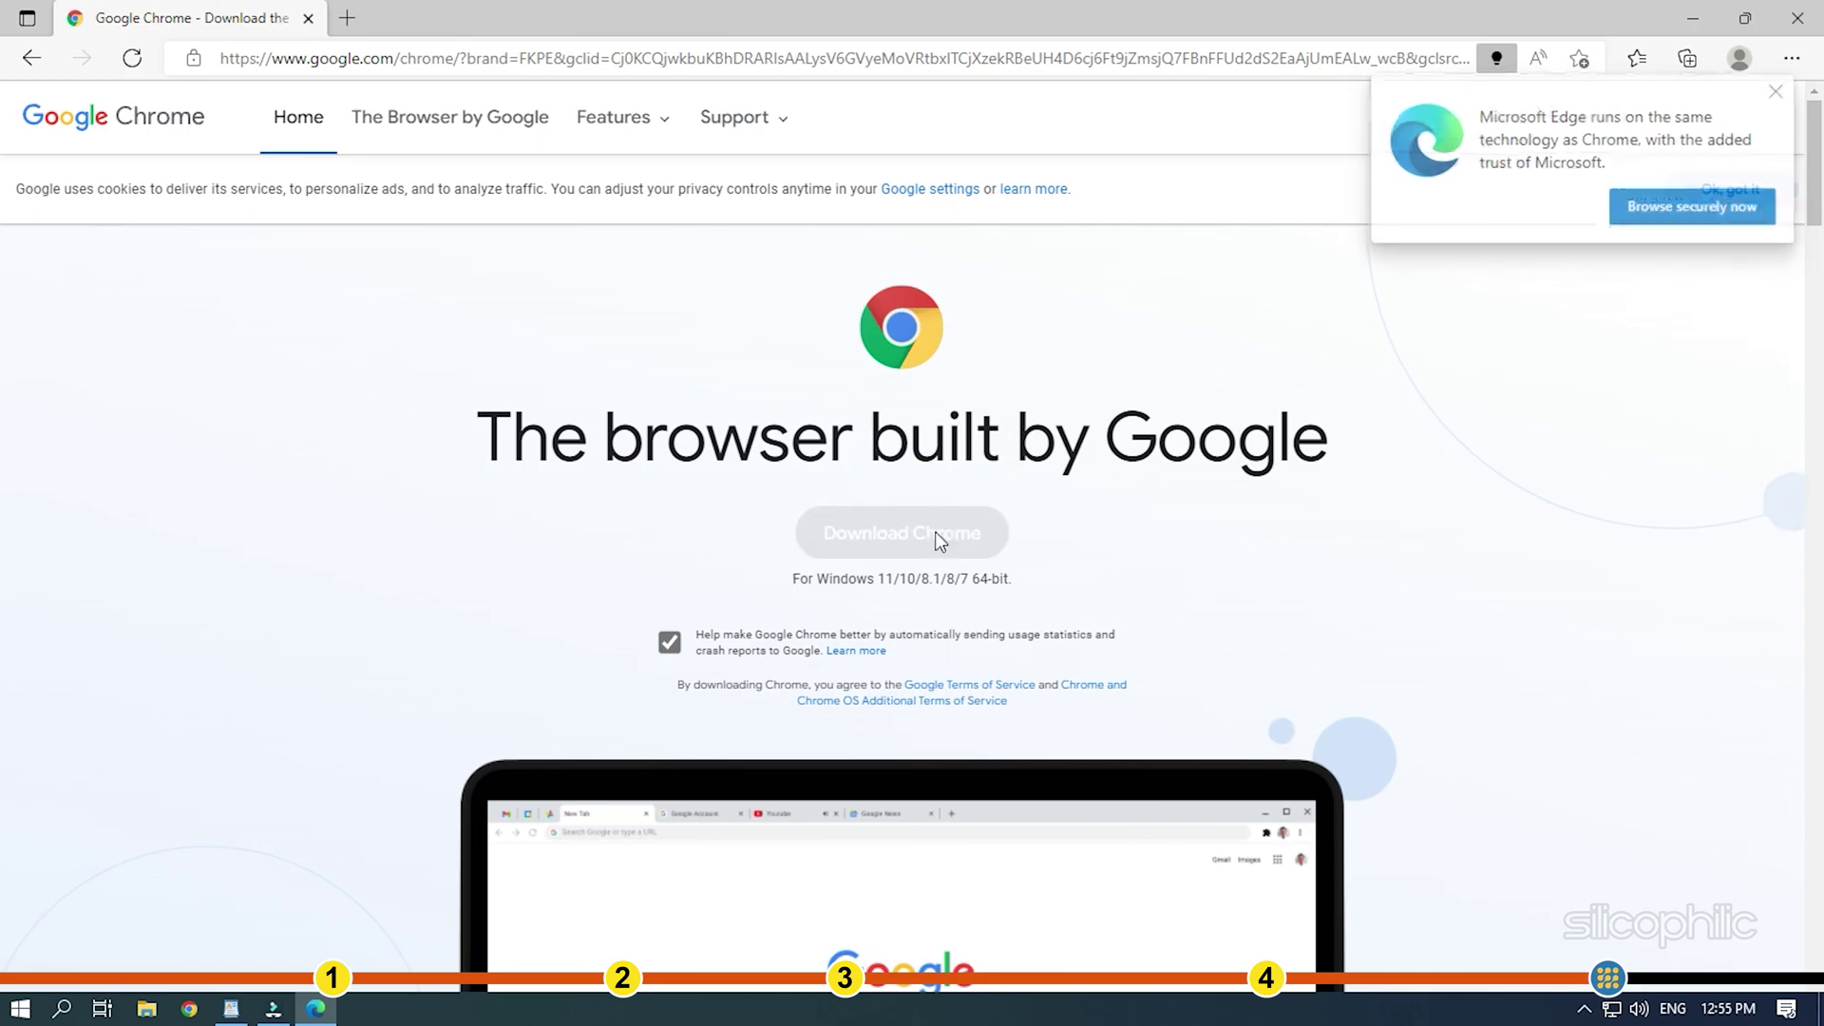